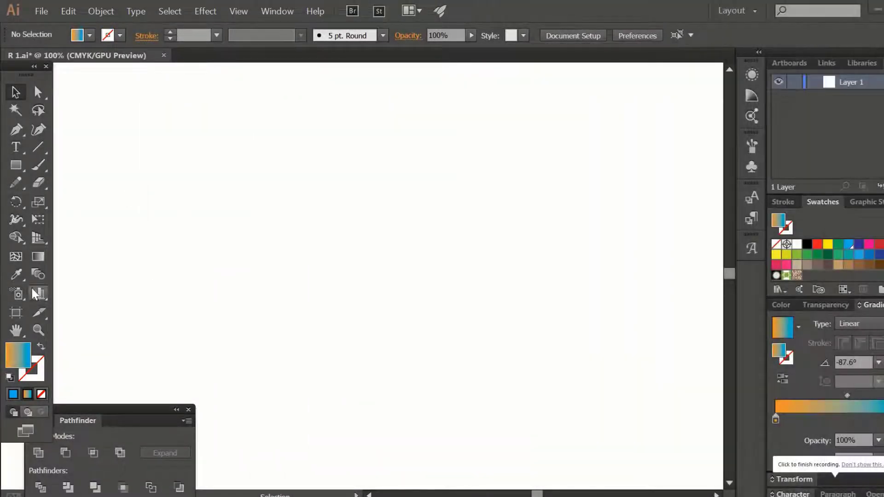
# Draw a vertical line with a black stroke and no fill
pyautogui.click(36, 148)
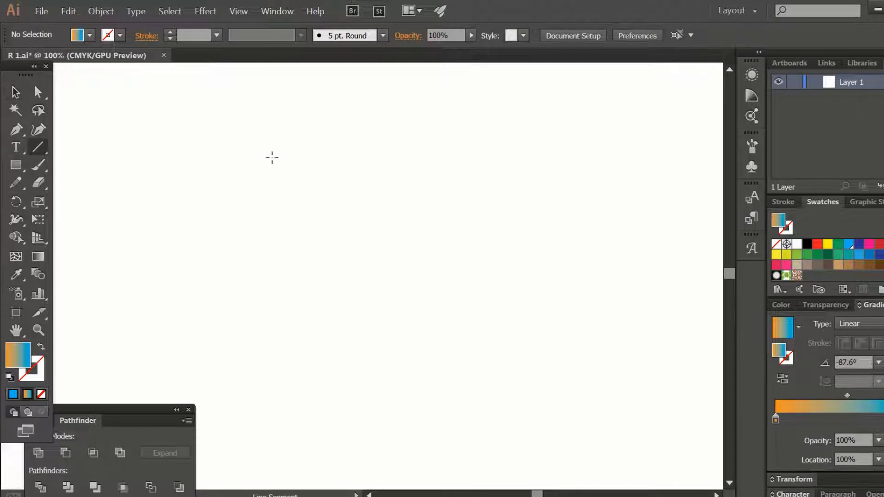
pyautogui.moveTo(275, 150); pyautogui.dragTo(273, 384)
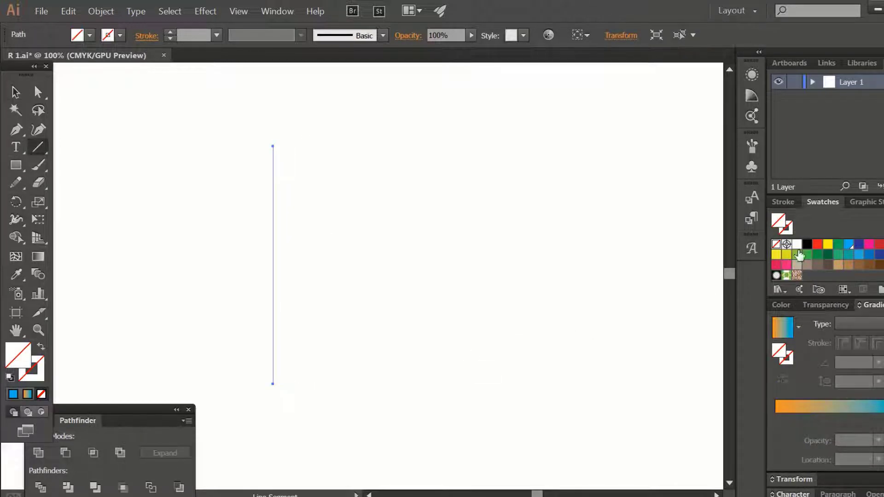
pyautogui.click(804, 245)
pyautogui.click(18, 94)
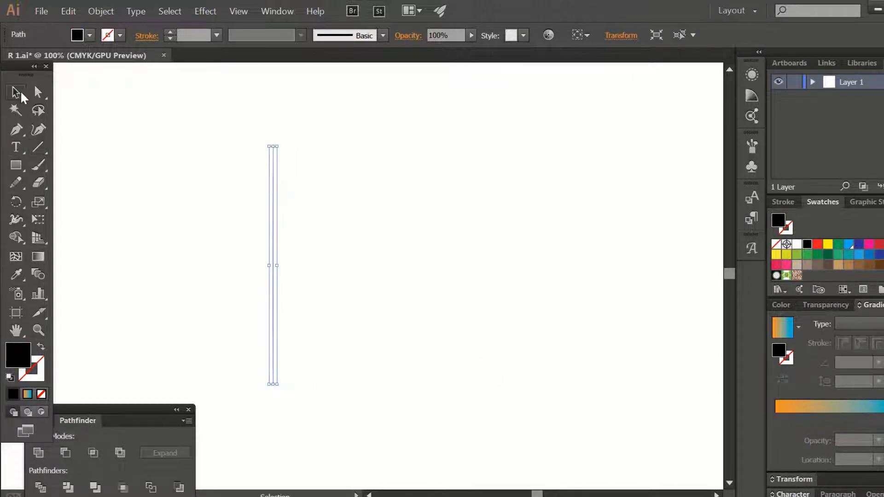
pyautogui.click(42, 394)
pyautogui.press('x')
pyautogui.click(13, 394)
pyautogui.click(240, 308)
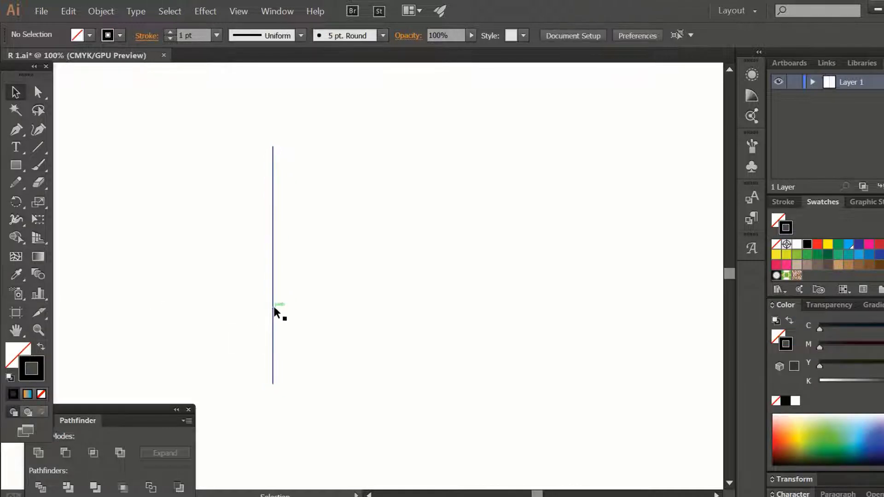
# Duplicate the line into twelve evenly spaced copies and stretch them all taller
pyautogui.moveTo(274, 308); pyautogui.dragTo(285, 308)
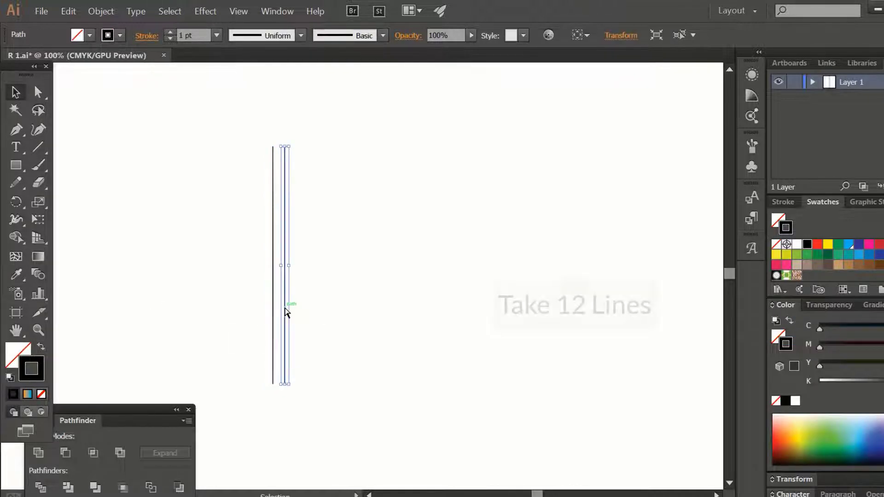
pyautogui.hotkey('ctrl', 'd')
pyautogui.hotkey('ctrl', 'd')
pyautogui.hotkey('ctrl', 'd')
pyautogui.hotkey('ctrl', 'd')
pyautogui.hotkey('ctrl', 'd')
pyautogui.hotkey('ctrl', 'd')
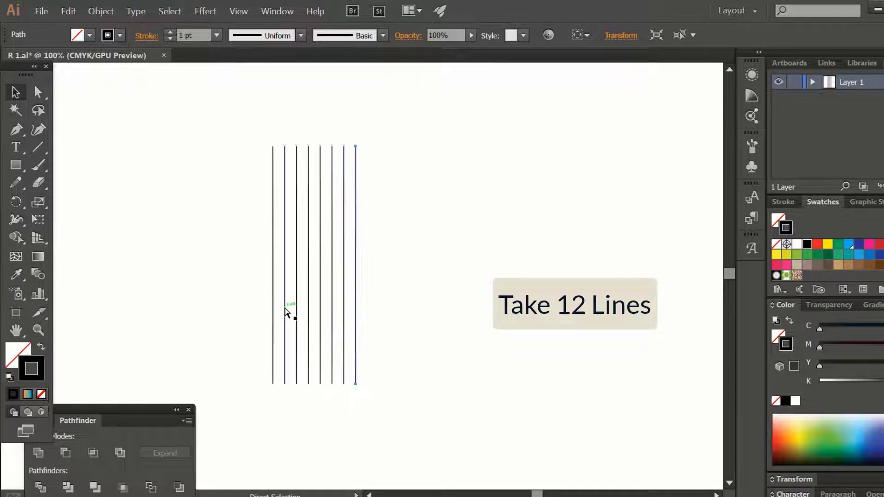
pyautogui.hotkey('ctrl', 'd')
pyautogui.hotkey('ctrl', 'd')
pyautogui.hotkey('ctrl', 'd')
pyautogui.hotkey('ctrl', 'd')
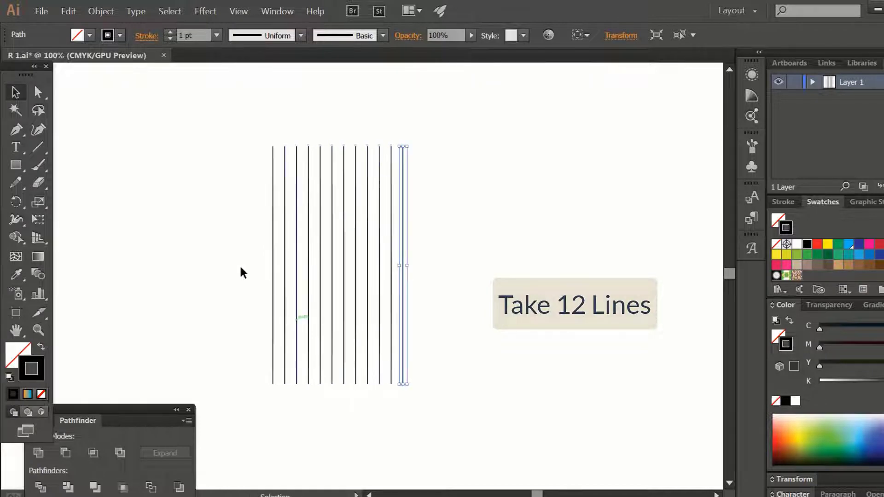
pyautogui.click(239, 265)
pyautogui.hotkey('ctrl', 'a')
pyautogui.moveTo(339, 385); pyautogui.dragTo(338, 429)
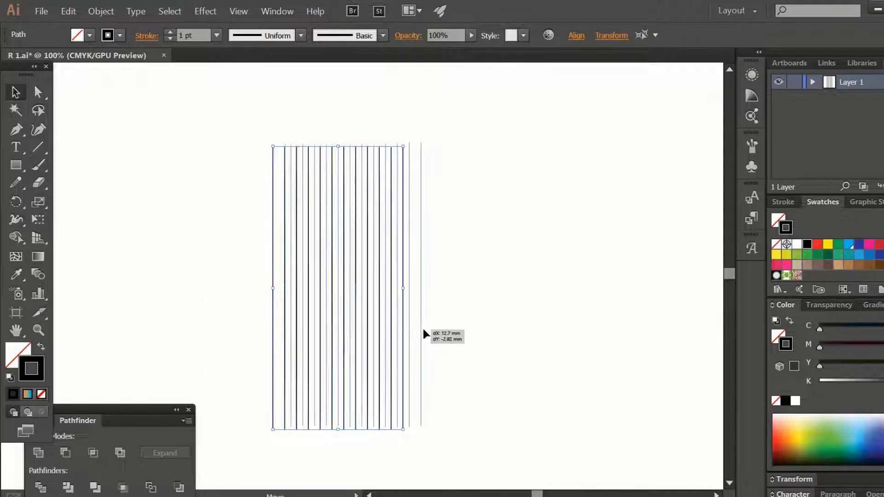
pyautogui.moveTo(403, 337); pyautogui.dragTo(424, 334)
pyautogui.click(105, 13)
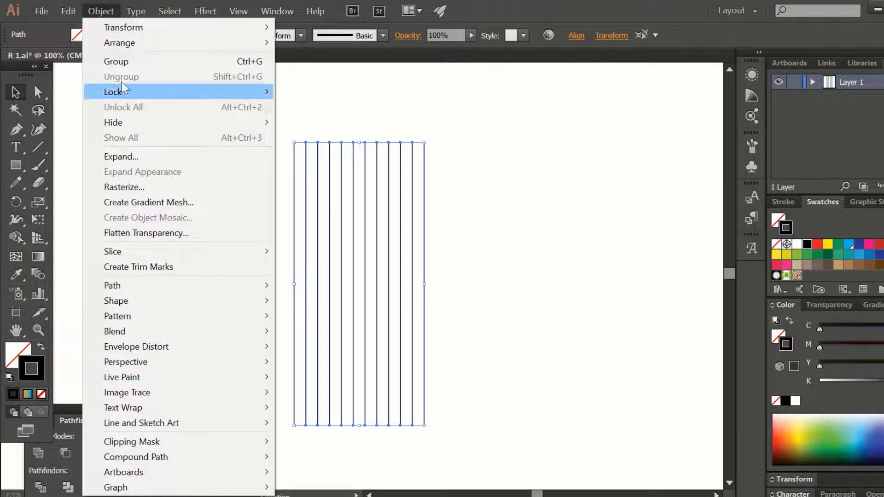
# Group the twelve lines and copy the group
pyautogui.click(122, 60)
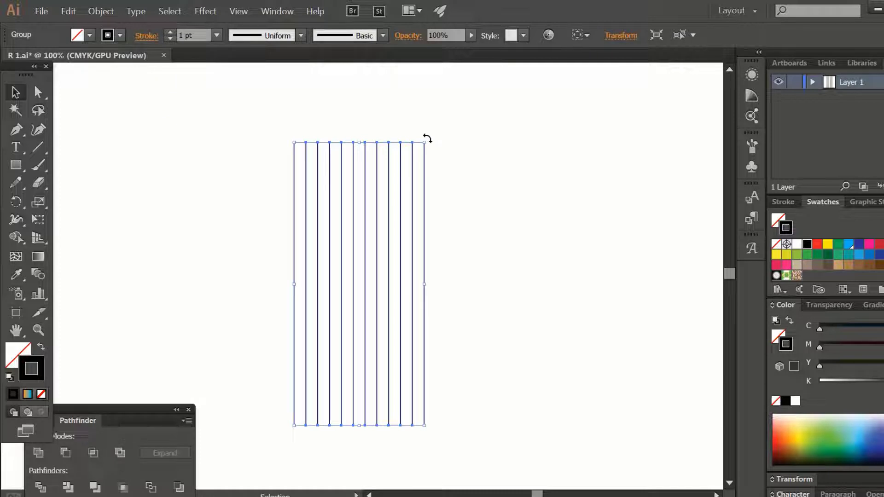
pyautogui.click(113, 13)
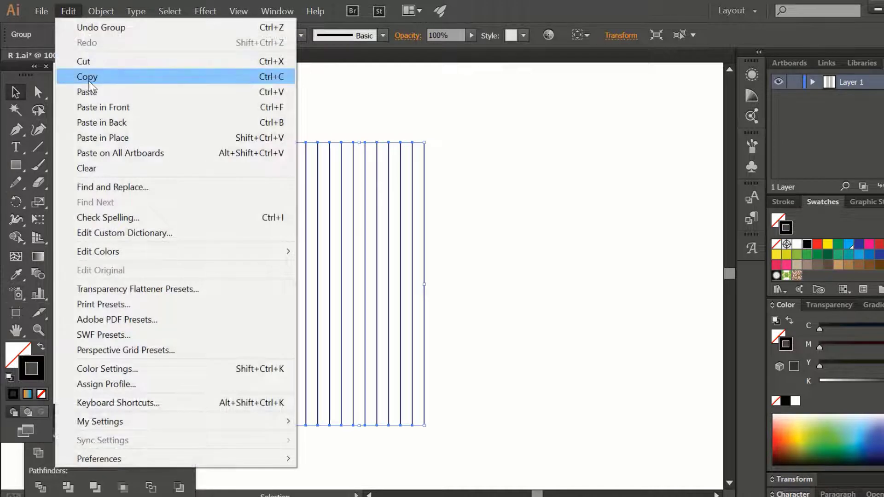
pyautogui.click(90, 79)
# Paste the copy in front and rotate it about 45°
pyautogui.click(69, 11)
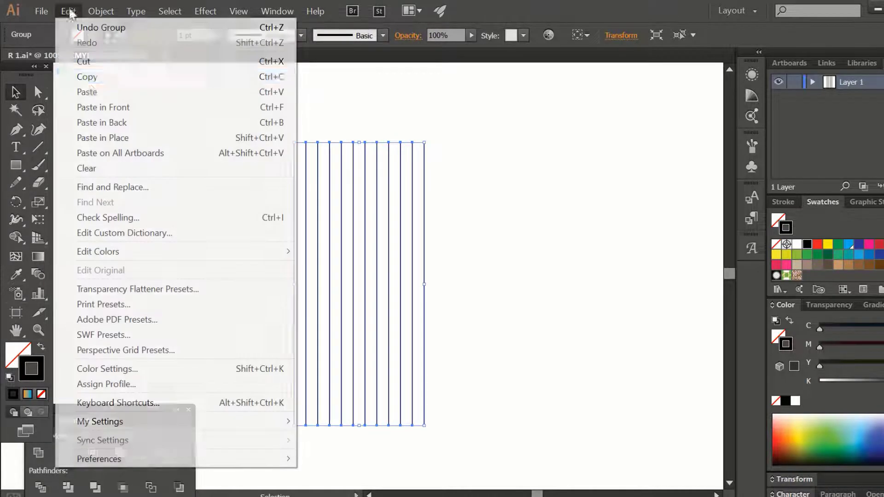
pyautogui.click(102, 109)
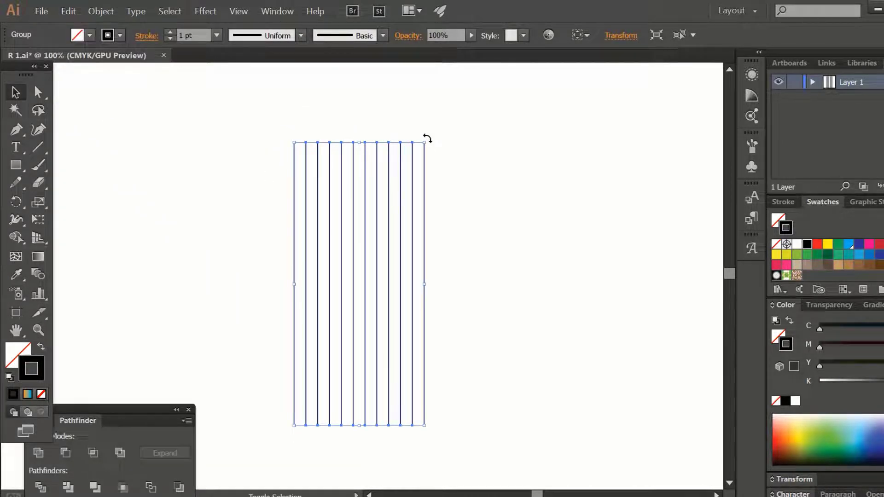
pyautogui.moveTo(427, 138); pyautogui.dragTo(496, 195)
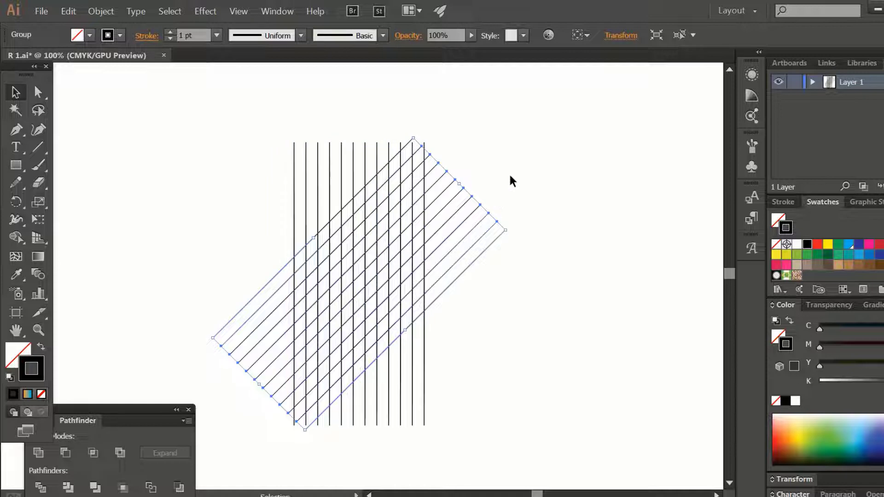
# Reflect a vertical copy of the diagonal lines
pyautogui.rightClick(464, 180)
pyautogui.moveTo(535, 276)
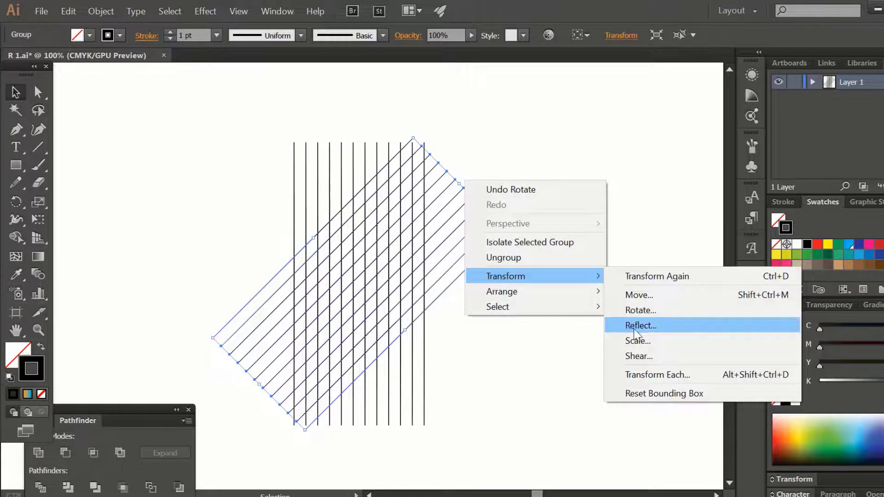
pyautogui.click(636, 328)
pyautogui.click(583, 322)
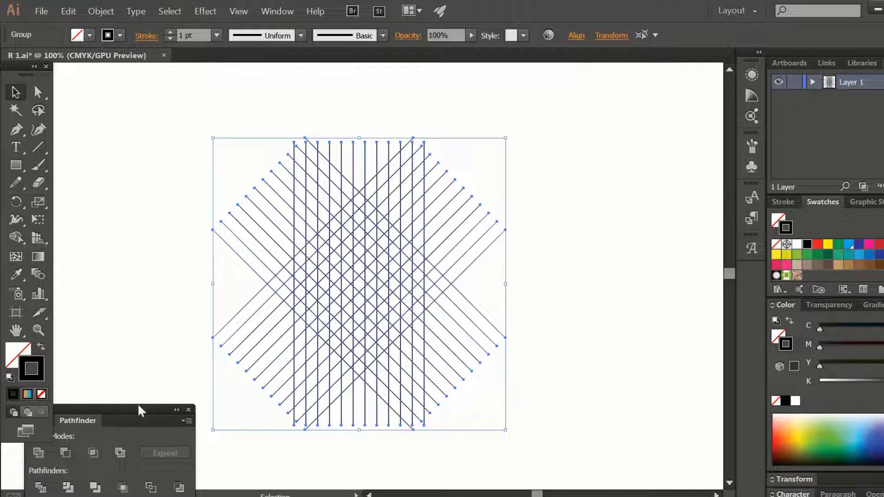
# Show the Align panel, select all three line sets, and zoom in on the lattice
pyautogui.click(140, 380)
pyautogui.click(70, 413)
pyautogui.click(44, 420)
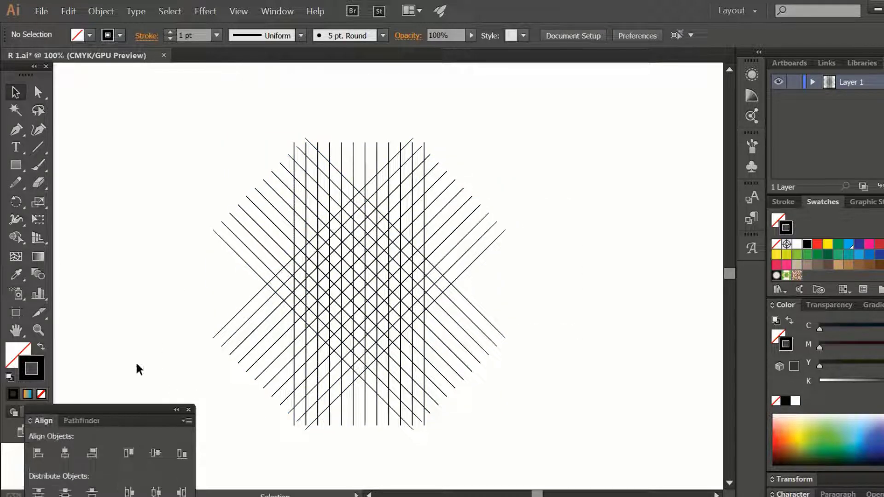
pyautogui.click(446, 301)
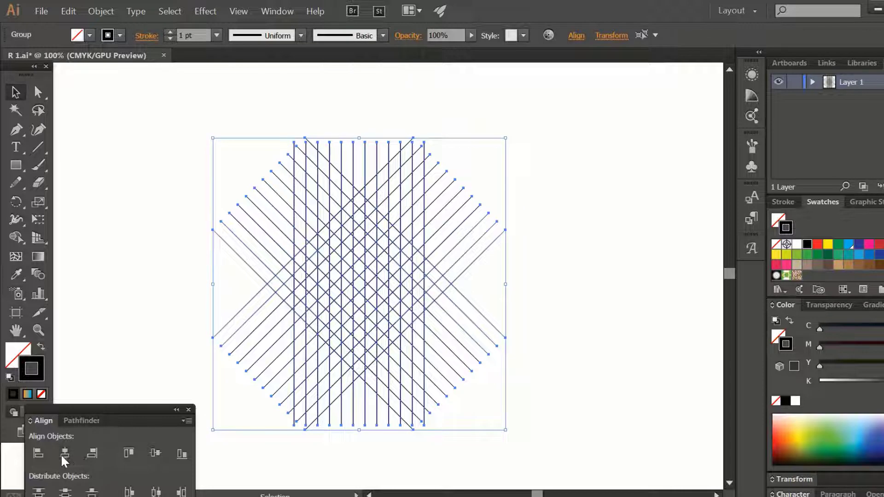
pyautogui.moveTo(206, 145)
pyautogui.mouseDown()
pyautogui.moveTo(445, 324)
pyautogui.moveTo(438, 309)
pyautogui.moveTo(453, 293)
pyautogui.mouseUp()
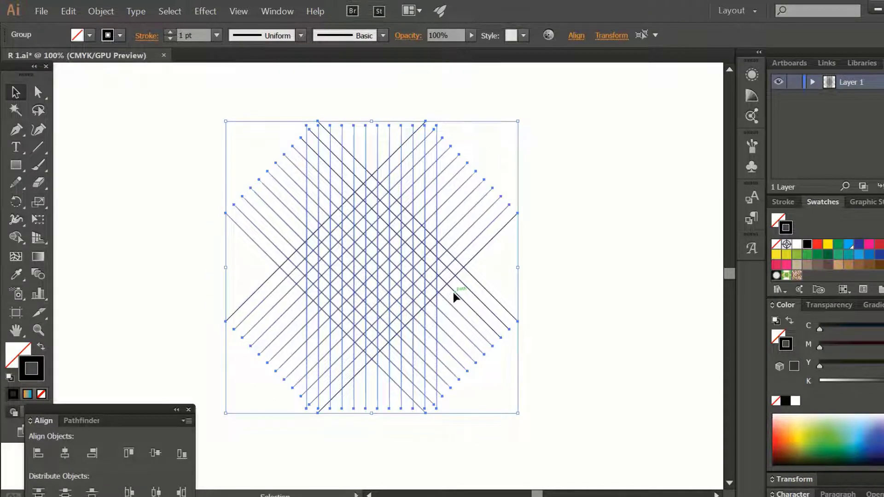
pyautogui.hotkey('ctrl', '+')
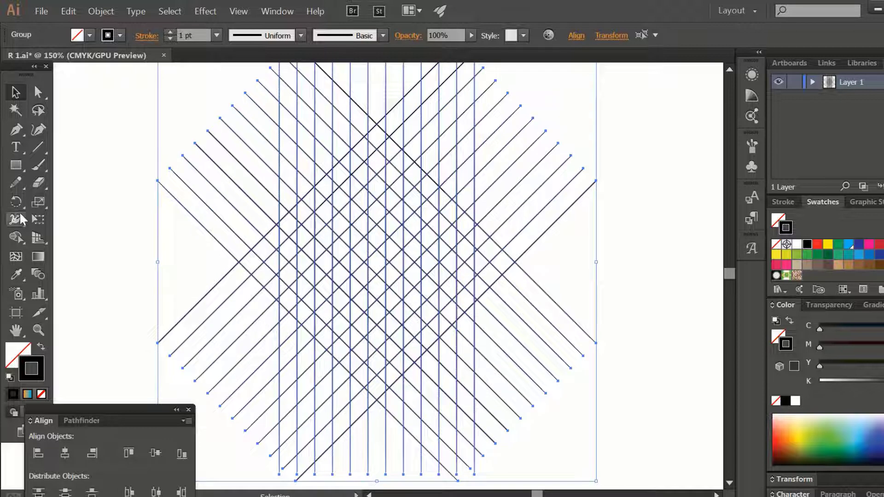
# With Shape Builder, merge the first letter stroke's cells and fill it black
pyautogui.click(16, 236)
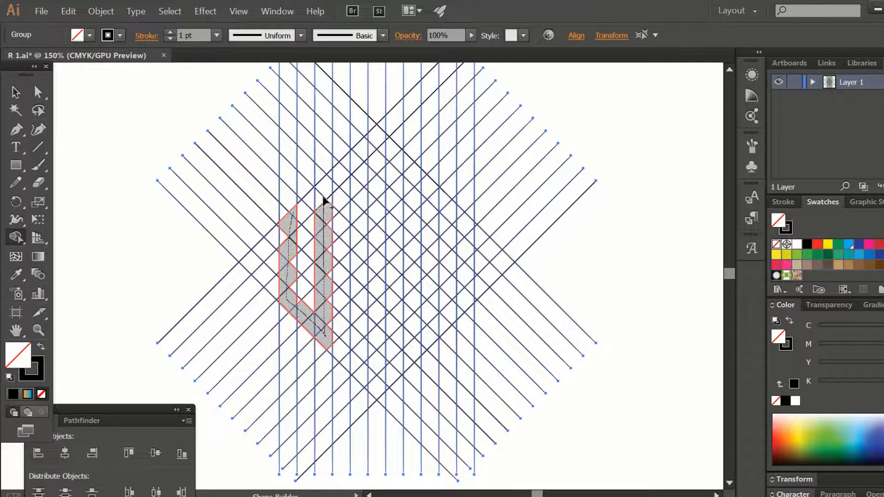
pyautogui.moveTo(329, 186); pyautogui.dragTo(325, 345)
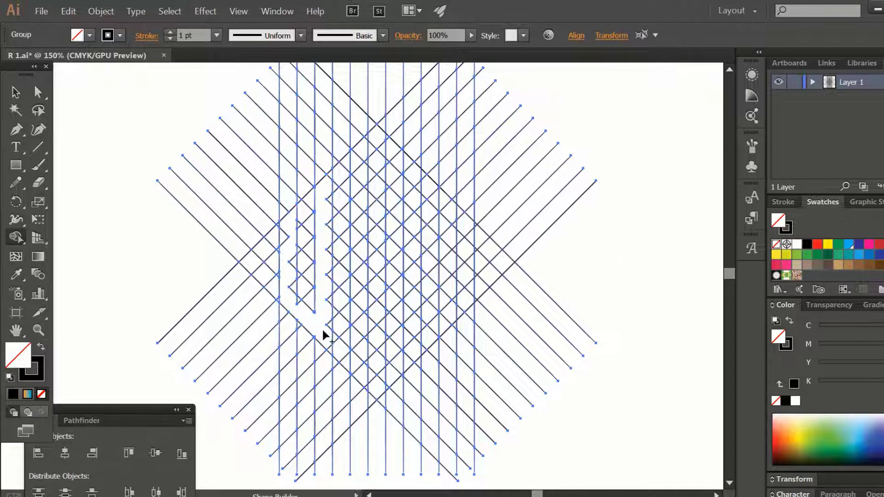
pyautogui.click(809, 246)
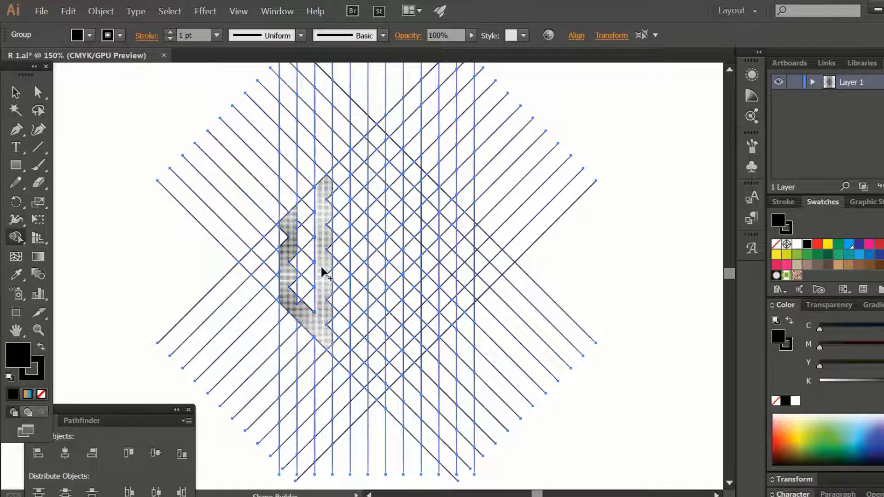
pyautogui.click(322, 294)
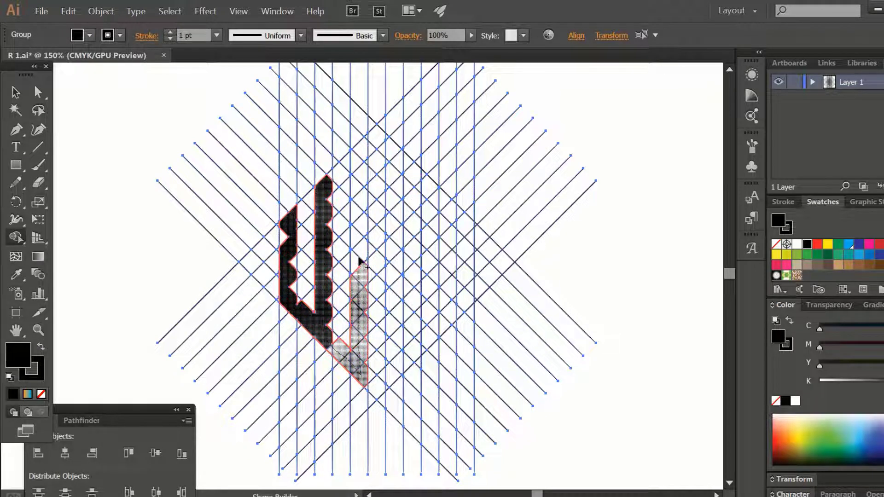
# Merge the further vertical strips and diagonal top cells into the right letter
pyautogui.moveTo(362, 346); pyautogui.dragTo(359, 179)
pyautogui.moveTo(363, 147); pyautogui.dragTo(363, 144)
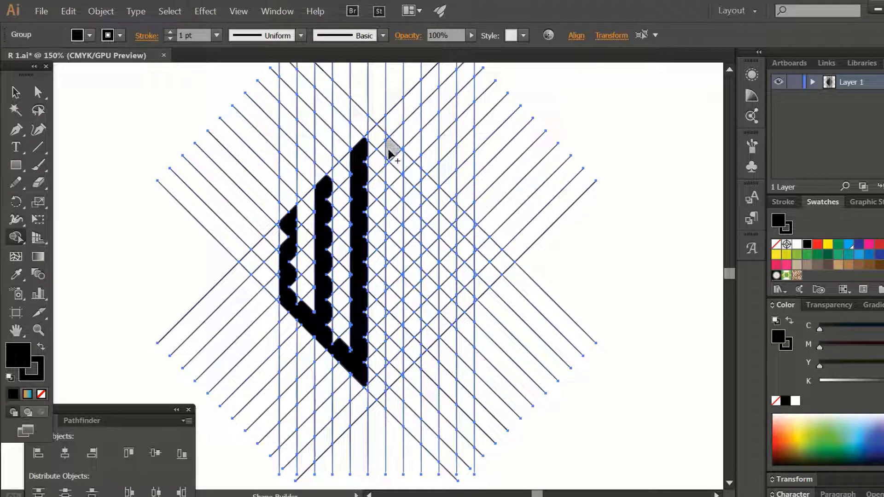
pyautogui.moveTo(390, 147); pyautogui.dragTo(393, 302)
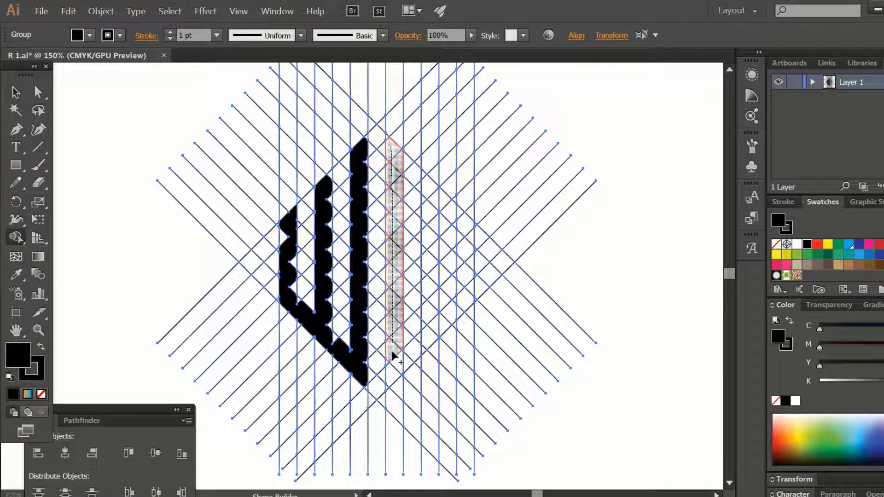
pyautogui.moveTo(391, 374); pyautogui.dragTo(392, 376)
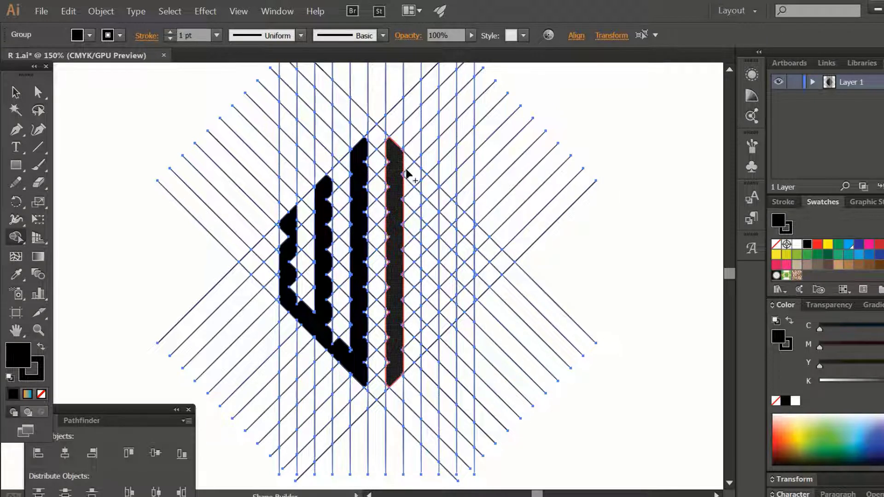
pyautogui.moveTo(424, 189); pyautogui.dragTo(429, 225)
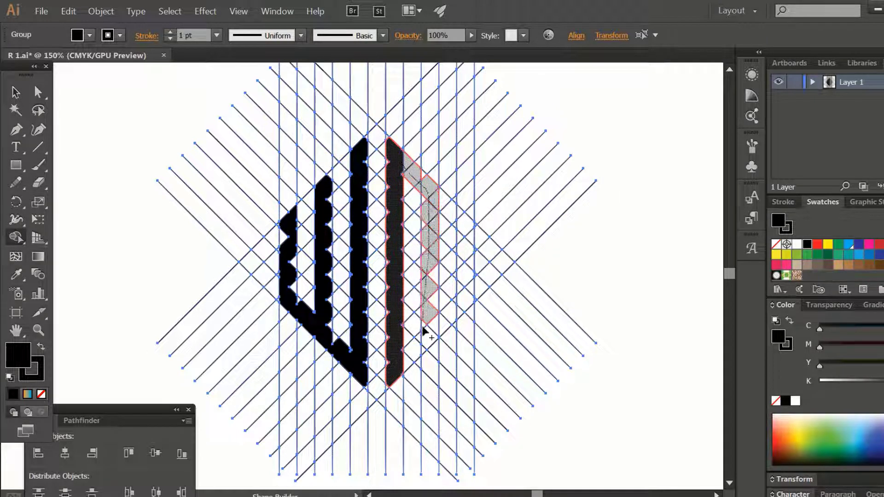
pyautogui.moveTo(434, 273); pyautogui.dragTo(434, 271)
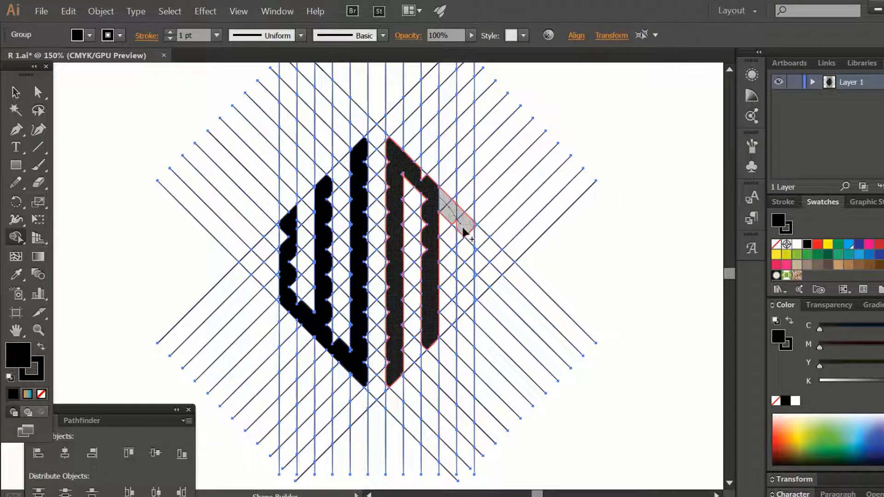
pyautogui.moveTo(463, 304); pyautogui.dragTo(463, 304)
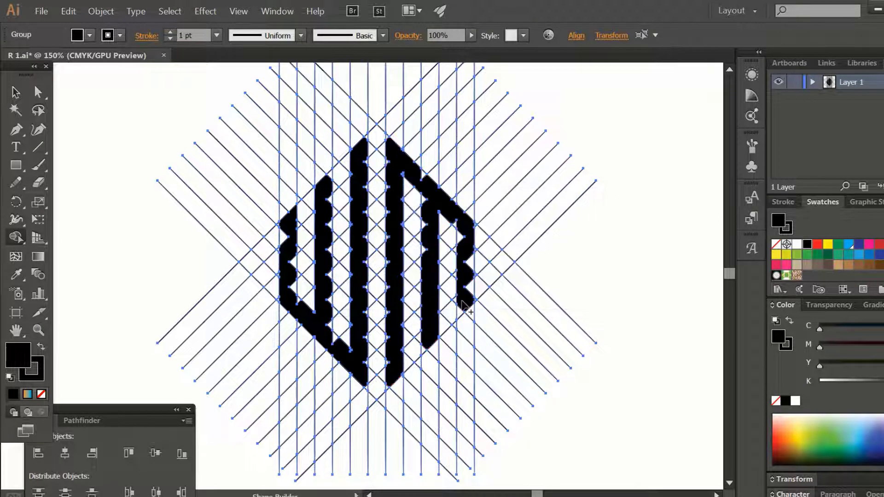
pyautogui.hotkey('ctrl', '+')
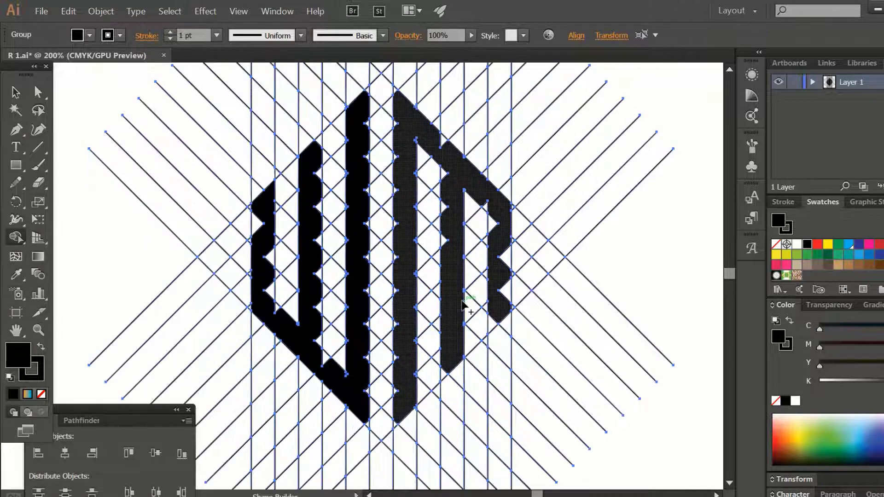
# Fill the left letter's notches and the bottom end of the middle stroke
pyautogui.hotkey('ctrl', '+')
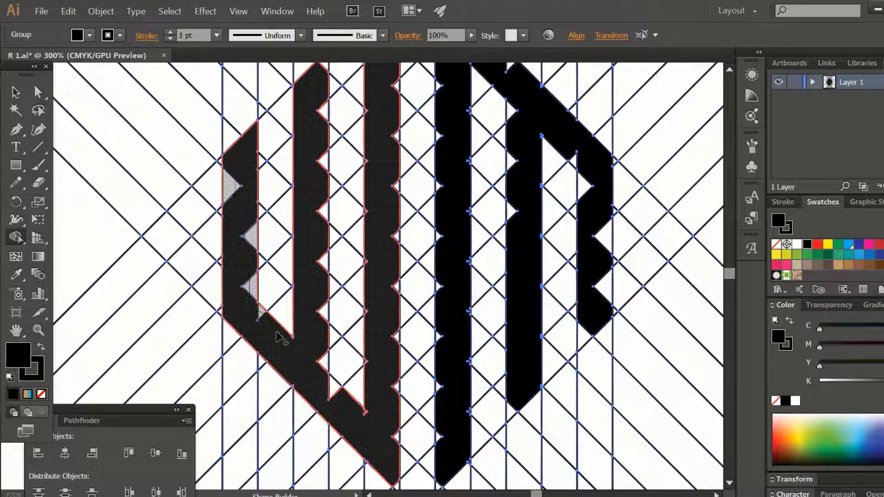
pyautogui.click(357, 422)
pyautogui.scroll(2, 330, 144)
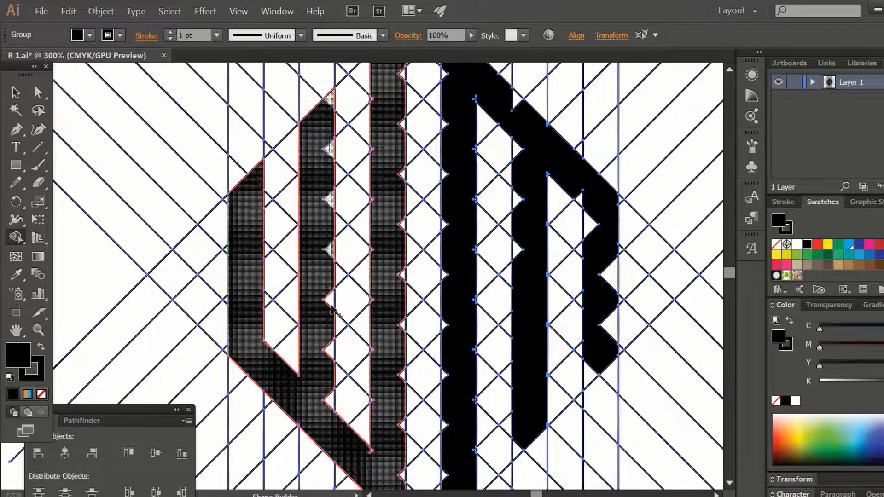
pyautogui.moveTo(332, 310); pyautogui.dragTo(330, 405)
pyautogui.press('v')
pyautogui.scroll(3, 402, 139)
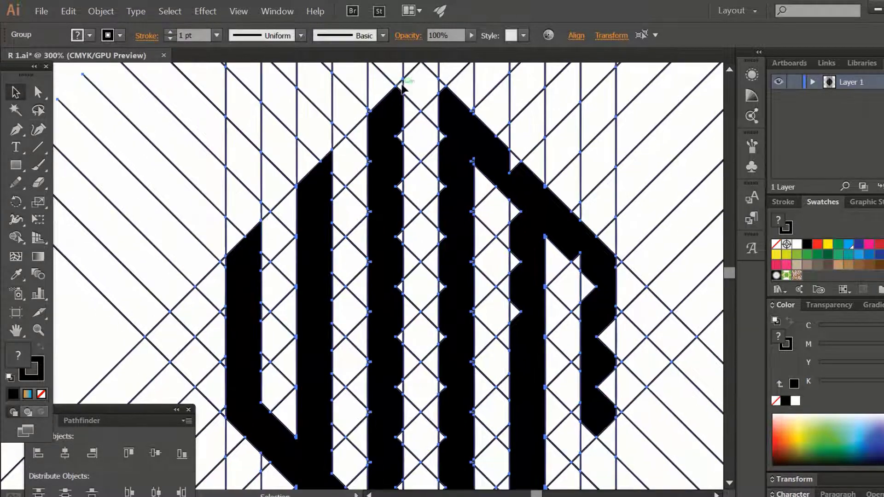
pyautogui.hotkey('shift', 'm')
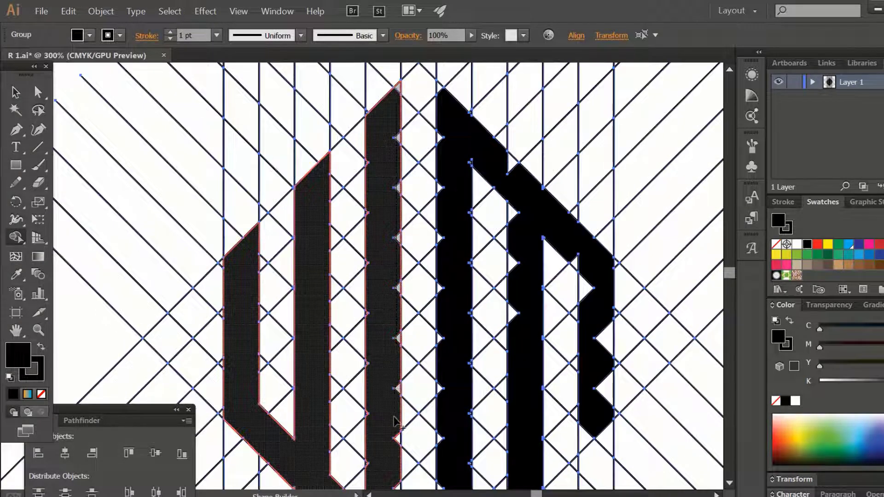
pyautogui.moveTo(394, 418); pyautogui.dragTo(395, 429)
pyautogui.scroll(-8, 397, 325)
pyautogui.moveTo(453, 479); pyautogui.dragTo(437, 421)
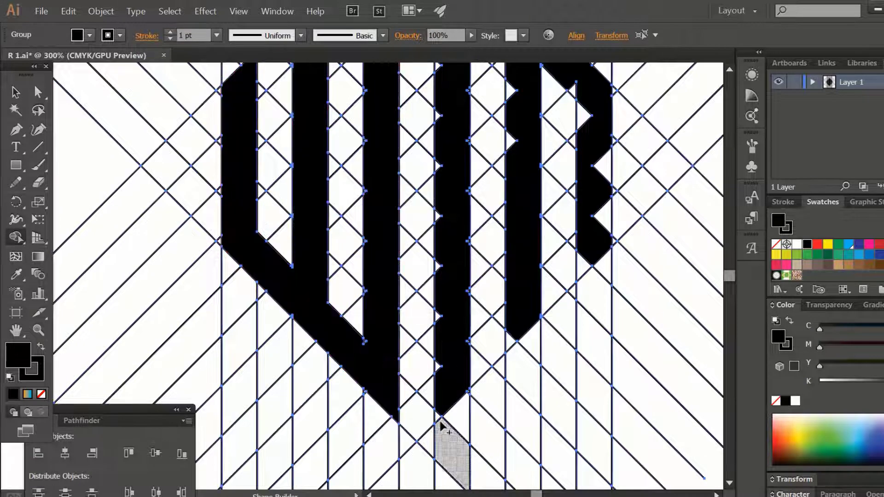
# Merge the middle stem and right letter's notches, stem and diagonal into solid fills
pyautogui.scroll(8, 437, 113)
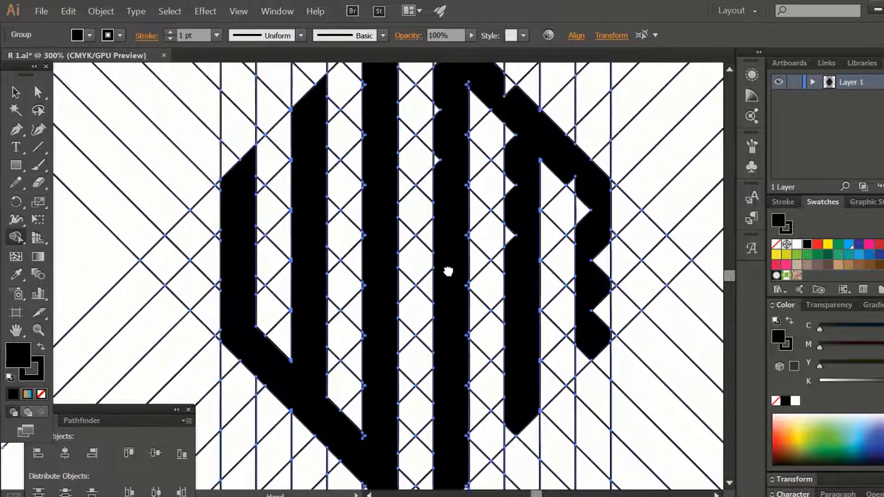
pyautogui.scroll(-4, 444, 143)
pyautogui.hscroll(3, 445, 143)
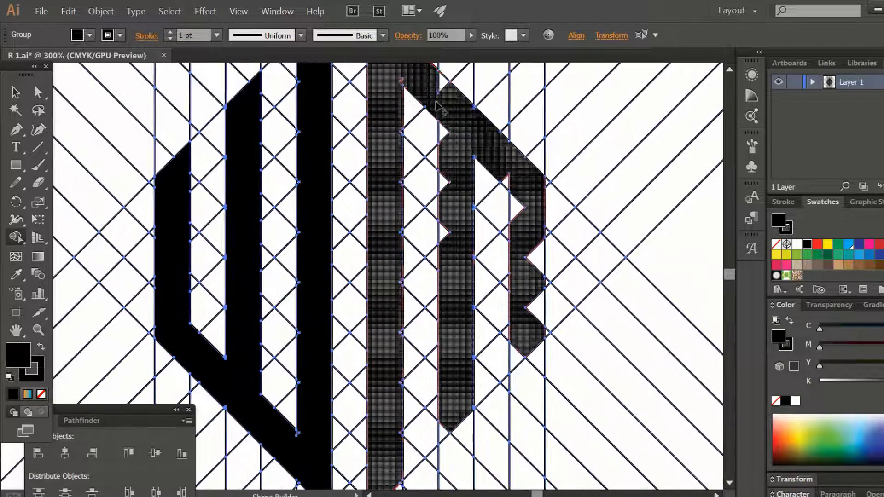
pyautogui.moveTo(449, 419); pyautogui.dragTo(523, 332)
pyautogui.hscroll(1, 523, 332)
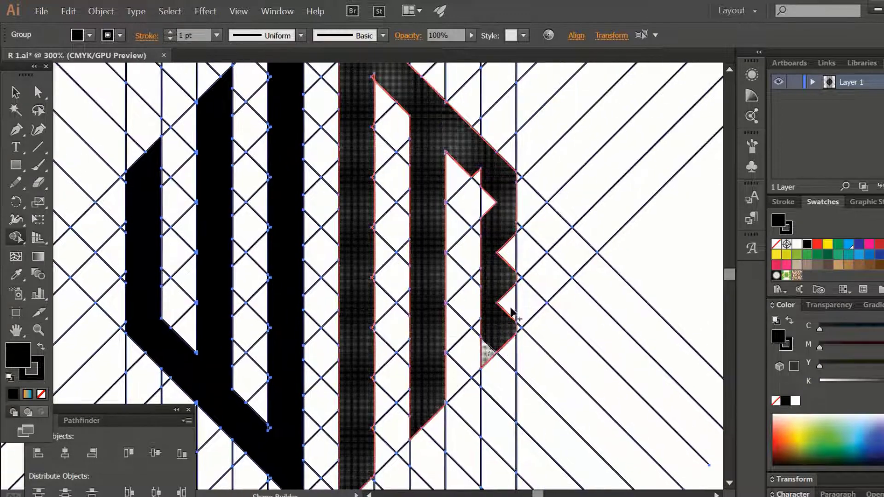
pyautogui.moveTo(483, 363); pyautogui.dragTo(477, 175)
pyautogui.scroll(3, 477, 175)
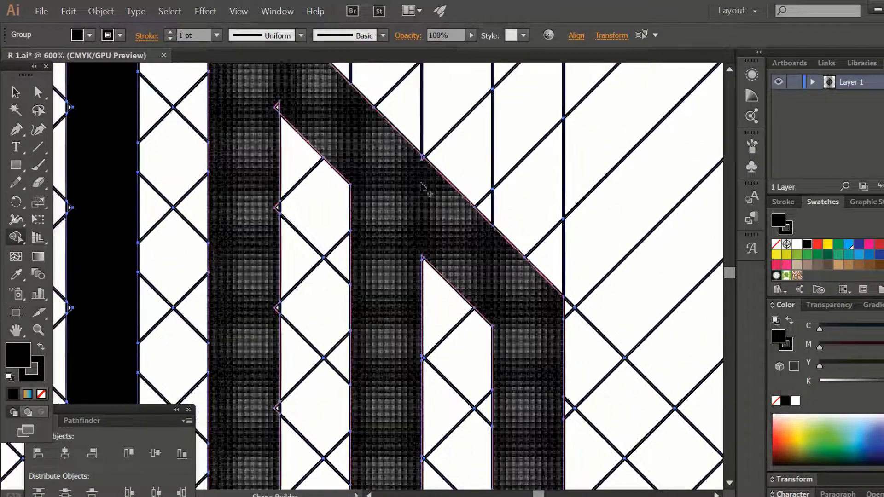
pyautogui.scroll(-5, 383, 320)
pyautogui.moveTo(382, 320)
pyautogui.mouseDown()
pyautogui.moveTo(421, 176)
pyautogui.moveTo(401, 206)
pyautogui.moveTo(401, 375)
pyautogui.mouseUp()
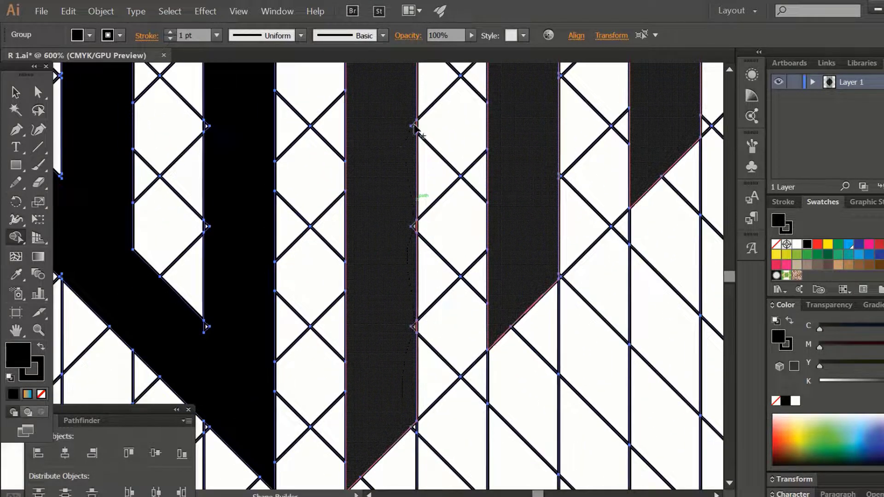
pyautogui.scroll(5, 415, 128)
pyautogui.moveTo(400, 224); pyautogui.dragTo(411, 272)
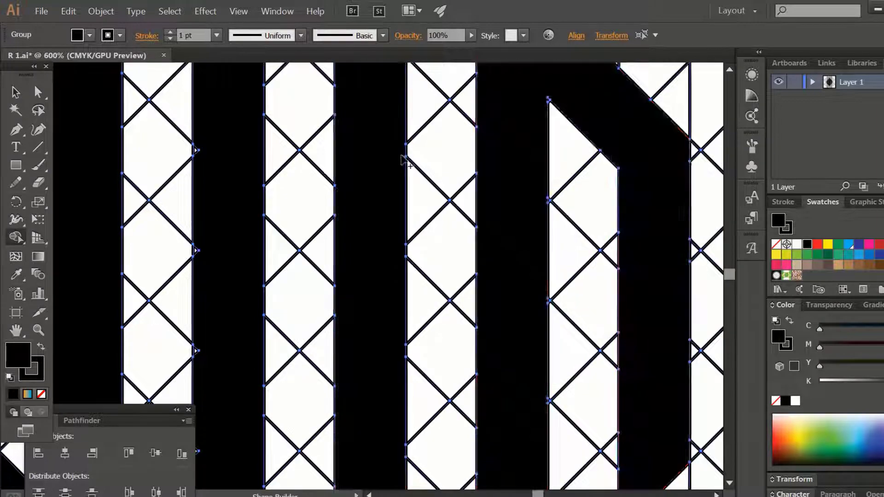
# Merge the remaining notched strips into the solid black fill
pyautogui.scroll(-5, 408, 286)
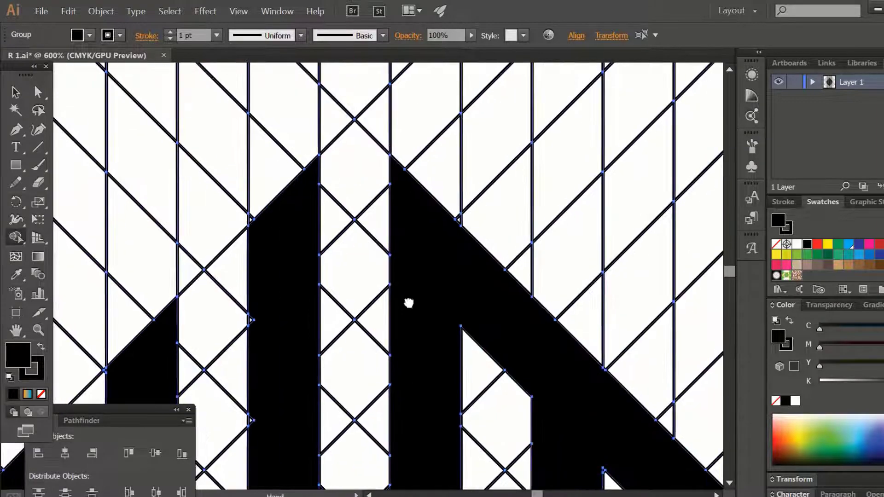
pyautogui.hscroll(5, 424, 221)
pyautogui.scroll(-4, 465, 244)
pyautogui.scroll(3, 414, 345)
pyautogui.scroll(3, 331, 338)
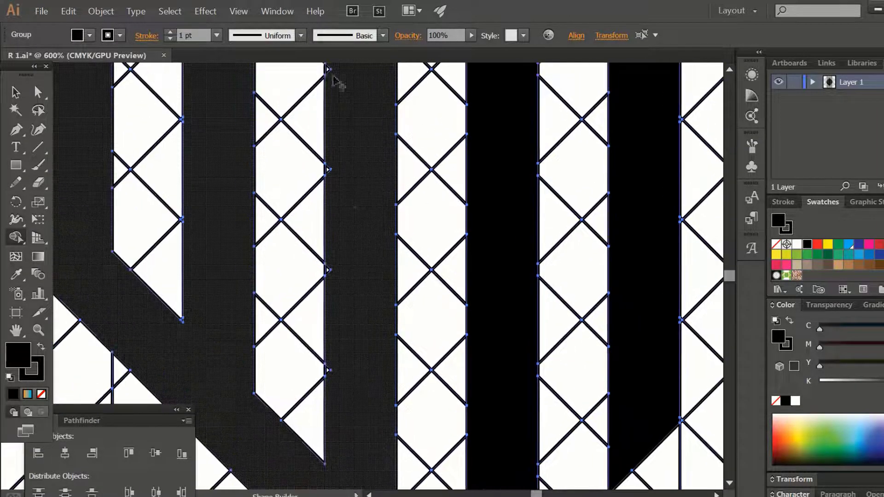
pyautogui.scroll(3, 350, 276)
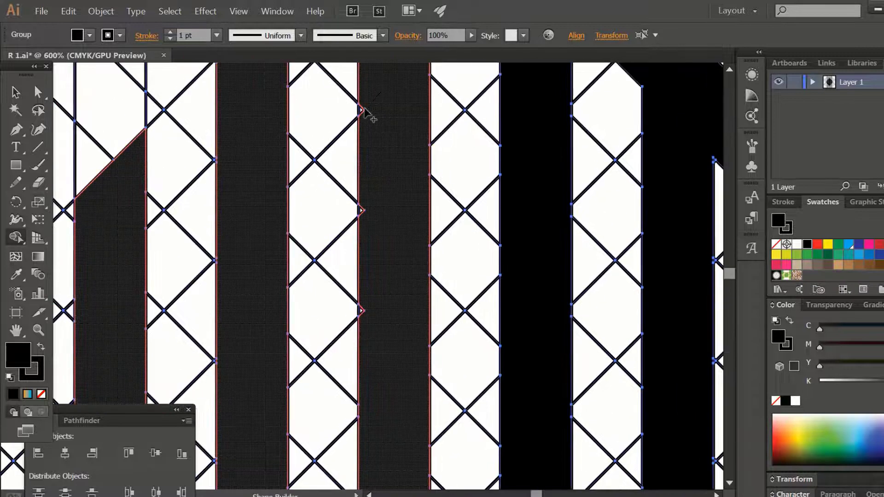
pyautogui.moveTo(364, 258); pyautogui.dragTo(368, 260)
pyautogui.scroll(5, 389, 168)
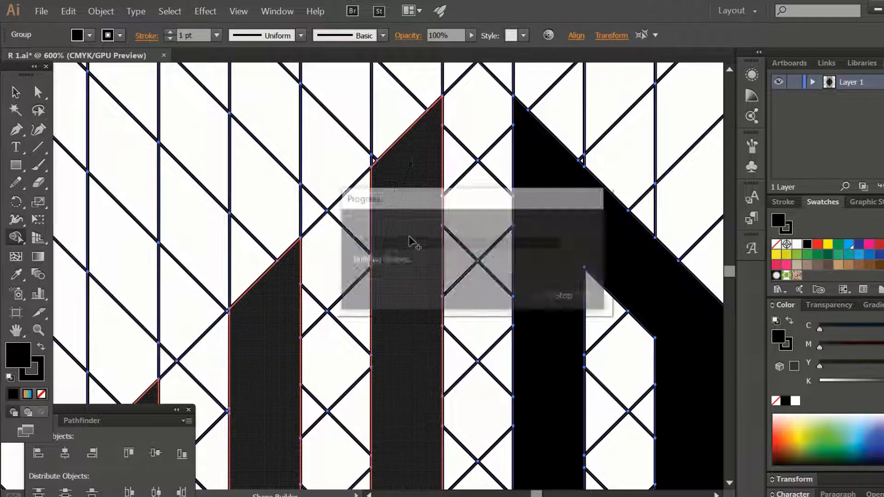
pyautogui.scroll(-5, 401, 170)
# Fill the leftover notch regions at the left letter's bend
pyautogui.moveTo(401, 171); pyautogui.dragTo(353, 84)
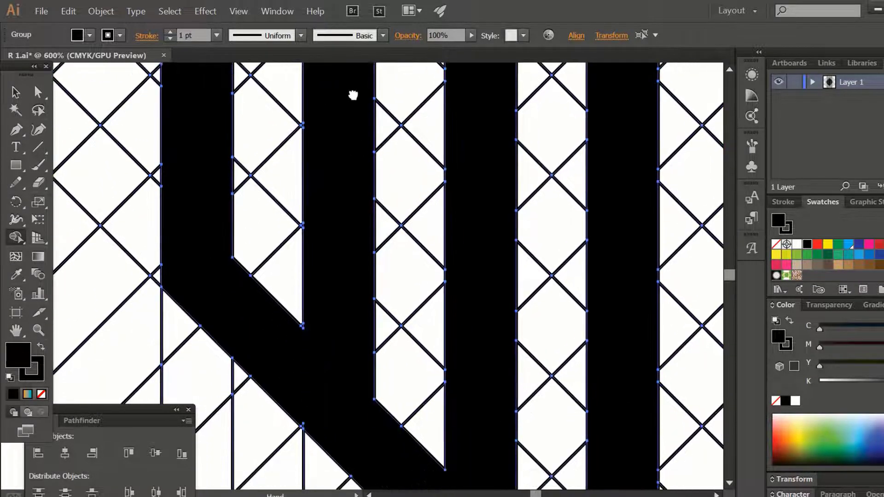
pyautogui.moveTo(356, 280); pyautogui.dragTo(364, 182)
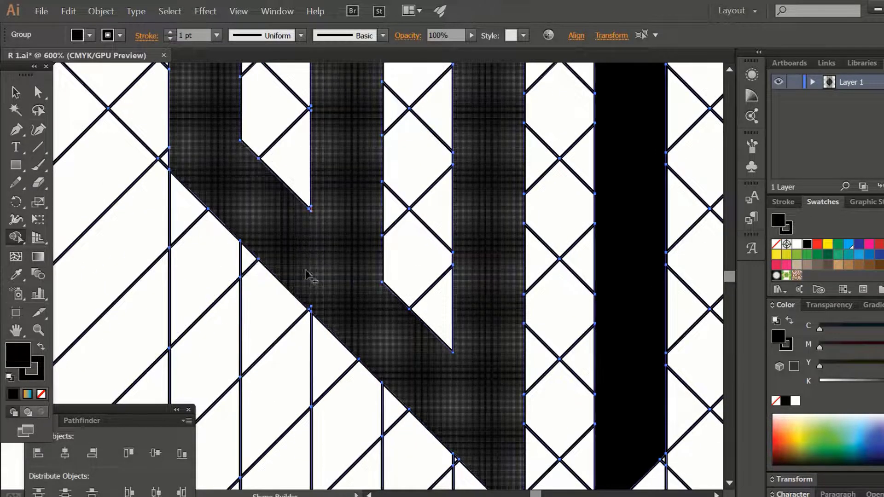
pyautogui.click(310, 306)
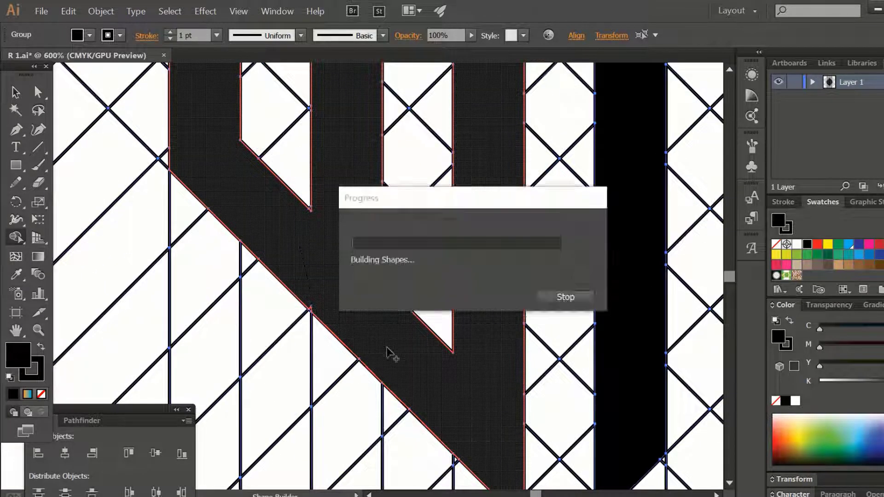
pyautogui.click(318, 318)
pyautogui.moveTo(420, 395)
pyautogui.mouseDown()
pyautogui.moveTo(318, 245)
pyautogui.moveTo(462, 442)
pyautogui.mouseUp()
pyautogui.moveTo(272, 208); pyautogui.dragTo(296, 355)
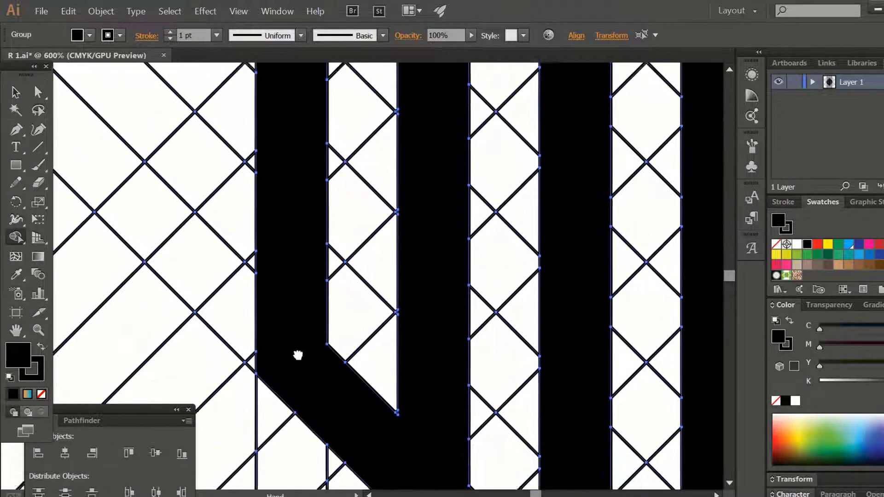
pyautogui.moveTo(285, 178)
pyautogui.mouseDown()
pyautogui.moveTo(286, 296)
pyautogui.moveTo(291, 261)
pyautogui.mouseUp()
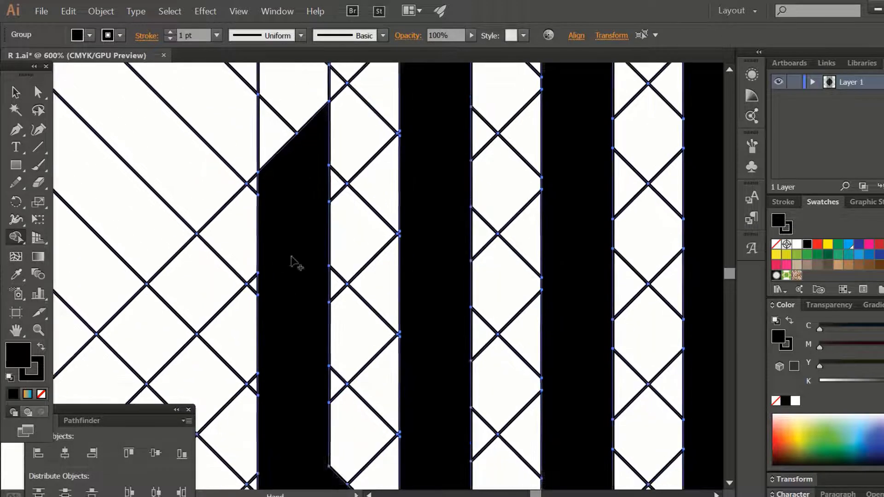
pyautogui.hotkey('ctrl', '-')
pyautogui.hotkey('ctrl', '-')
pyautogui.hotkey('ctrl', '-')
pyautogui.hotkey('ctrl', '-')
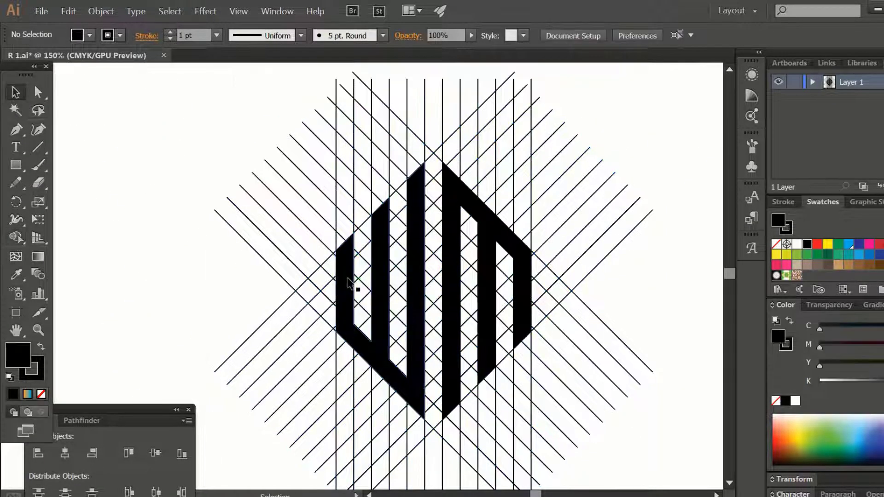
# Ungroup the artwork and hide the W and M shapes
pyautogui.rightClick(402, 273)
pyautogui.click(433, 351)
pyautogui.click(429, 309)
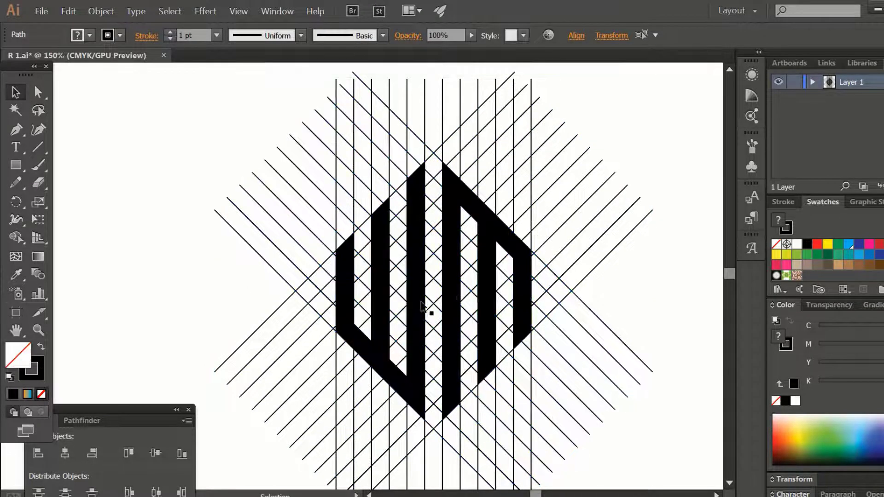
pyautogui.click(453, 293)
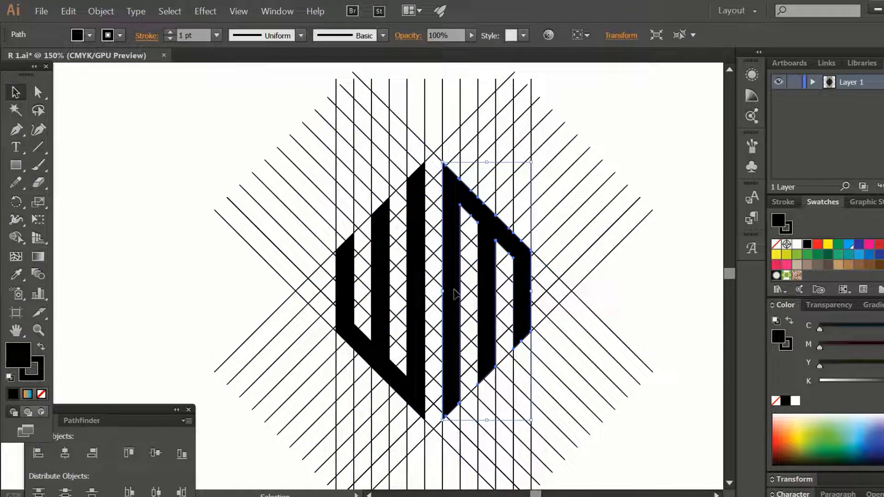
pyautogui.click(421, 290)
pyautogui.click(101, 11)
pyautogui.moveTo(113, 122)
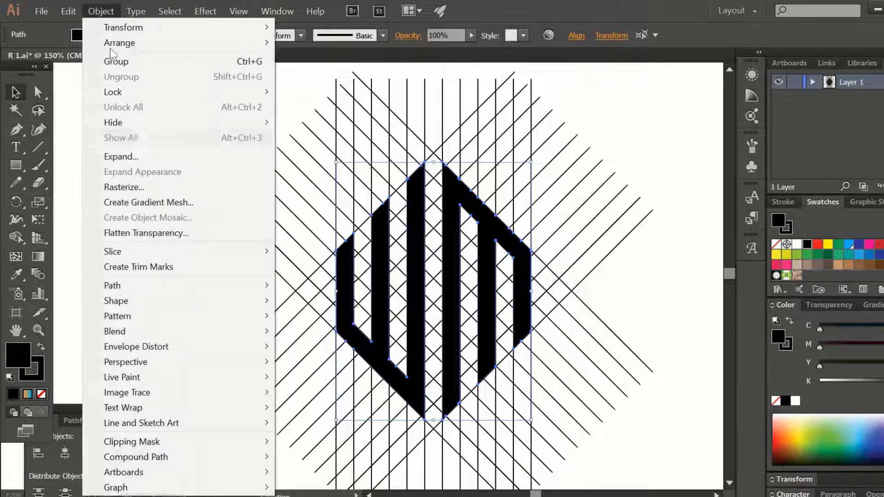
pyautogui.click(339, 123)
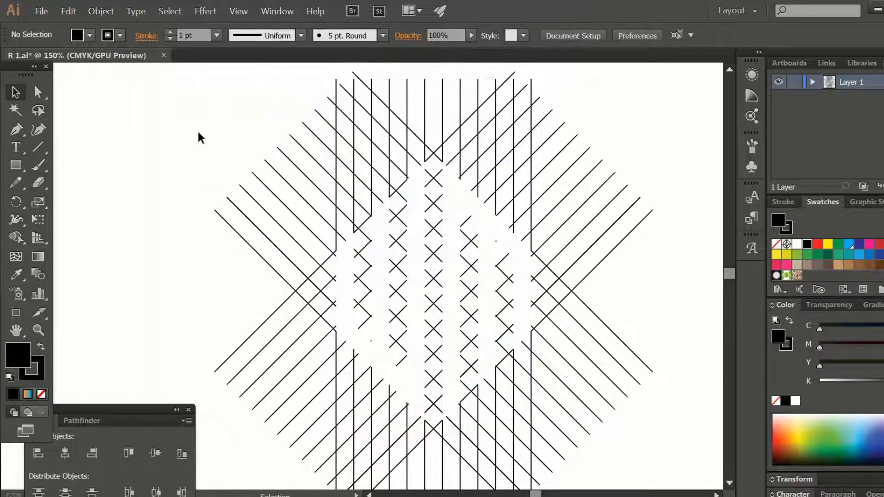
# Select and delete all the remaining grid lines
pyautogui.hotkey('ctrl', 'a')
pyautogui.press('Delete')
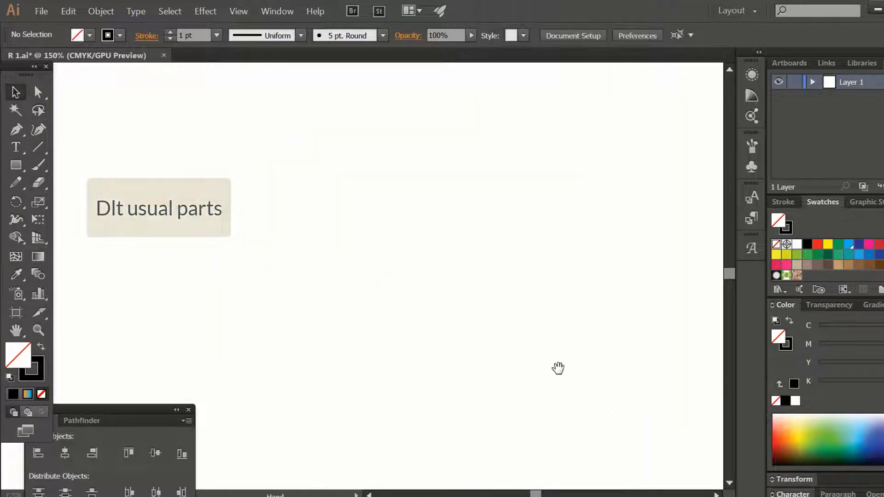
pyautogui.click(101, 11)
# Reveal the W and M shapes, shorten the monogram from the top, and remove its outline
pyautogui.click(132, 138)
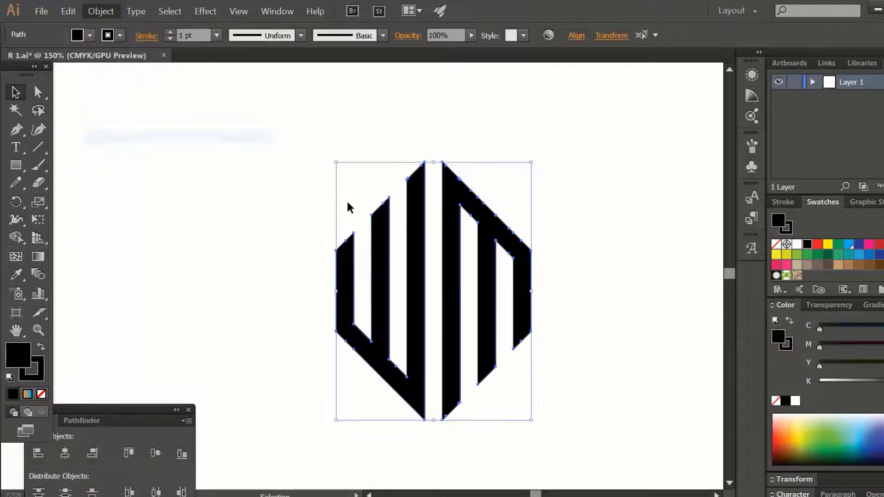
pyautogui.moveTo(292, 154); pyautogui.dragTo(551, 420)
pyautogui.moveTo(461, 334); pyautogui.dragTo(435, 295)
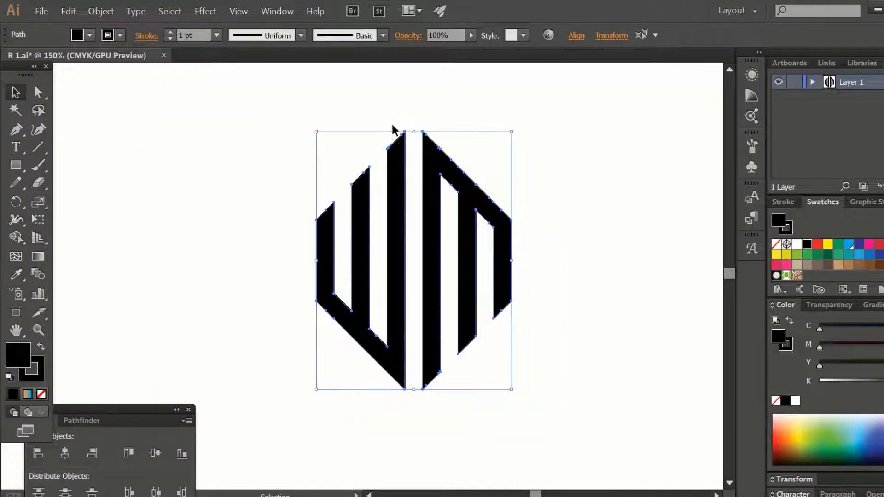
pyautogui.moveTo(415, 134); pyautogui.dragTo(416, 164)
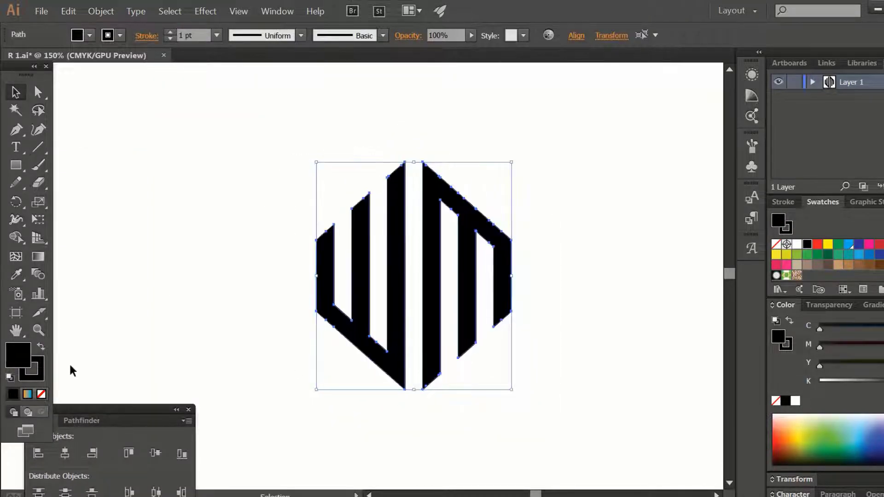
pyautogui.click(32, 380)
pyautogui.click(21, 355)
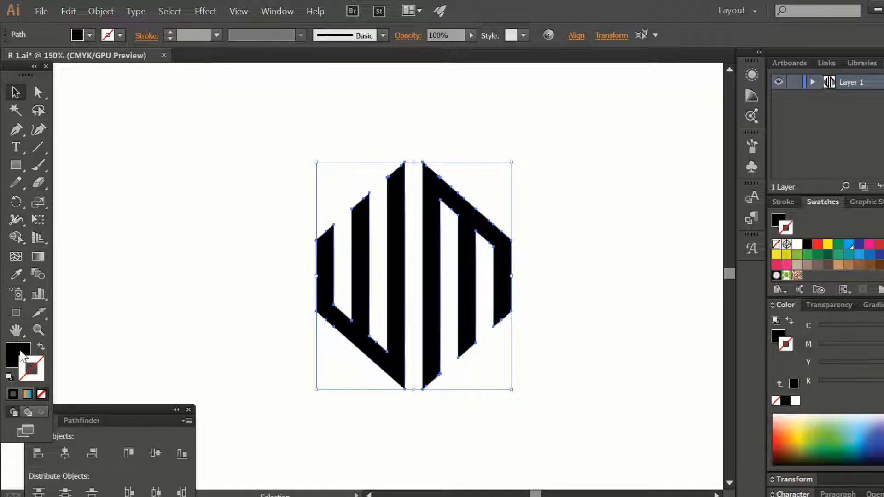
pyautogui.click(211, 289)
pyautogui.moveTo(286, 144); pyautogui.dragTo(490, 355)
pyautogui.moveTo(430, 300); pyautogui.dragTo(414, 284)
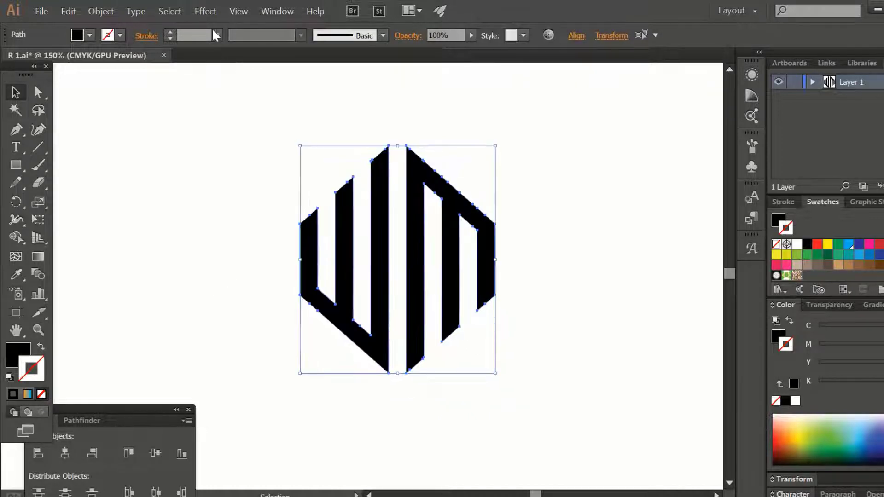
# Give the monogram a 12 pt stroke and expand its fill and stroke
pyautogui.write('12')
pyautogui.press('Return')
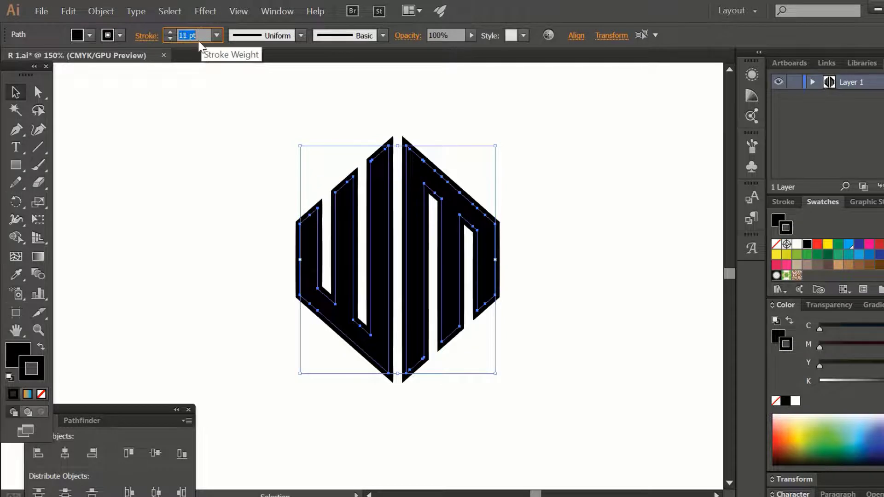
pyautogui.click(101, 11)
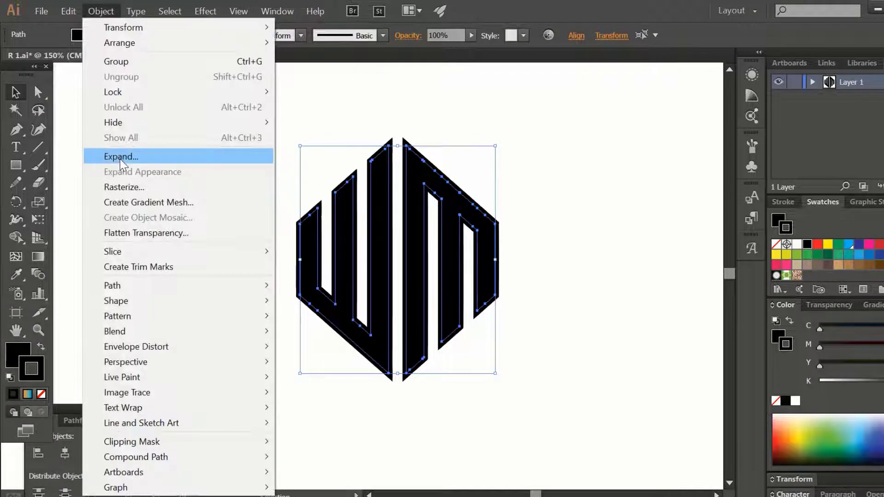
pyautogui.click(119, 157)
pyautogui.click(436, 340)
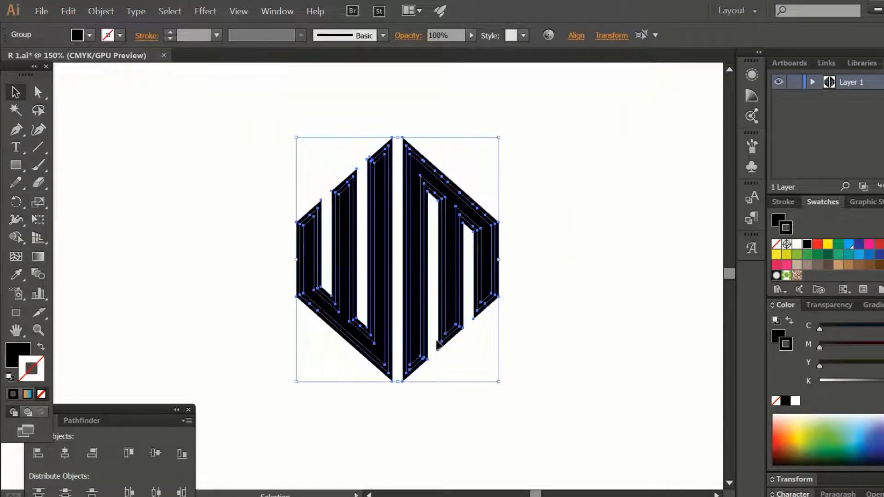
# Unite all pieces into one solid shape and select the whole logo
pyautogui.click(81, 420)
pyautogui.click(38, 453)
pyautogui.click(231, 145)
pyautogui.hotkey('ctrl', 'a')
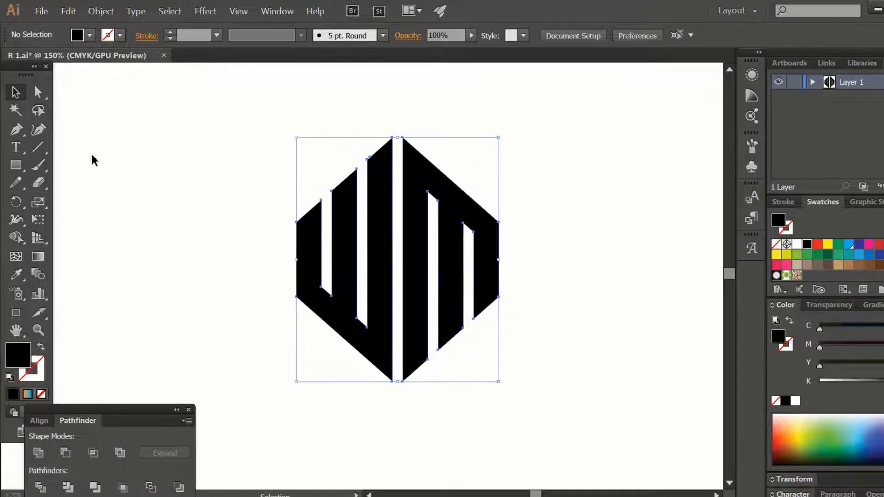
# Round every corner of the WM shape to 2.47 mm with the corner widget
pyautogui.press('a')
pyautogui.moveTo(374, 165); pyautogui.dragTo(377, 181)
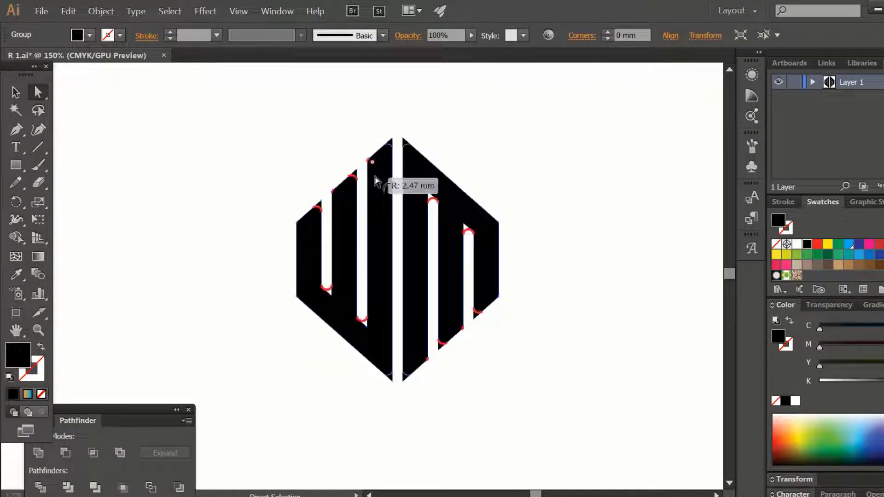
pyautogui.click(15, 92)
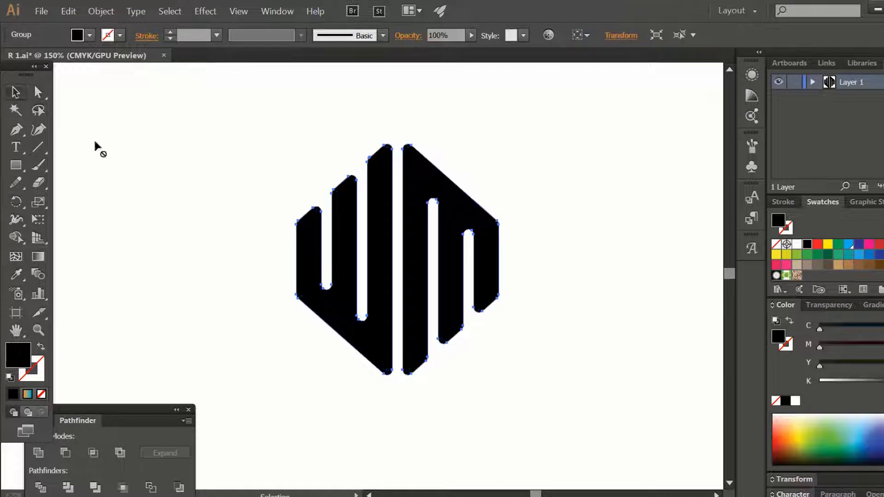
pyautogui.click(244, 179)
pyautogui.click(492, 278)
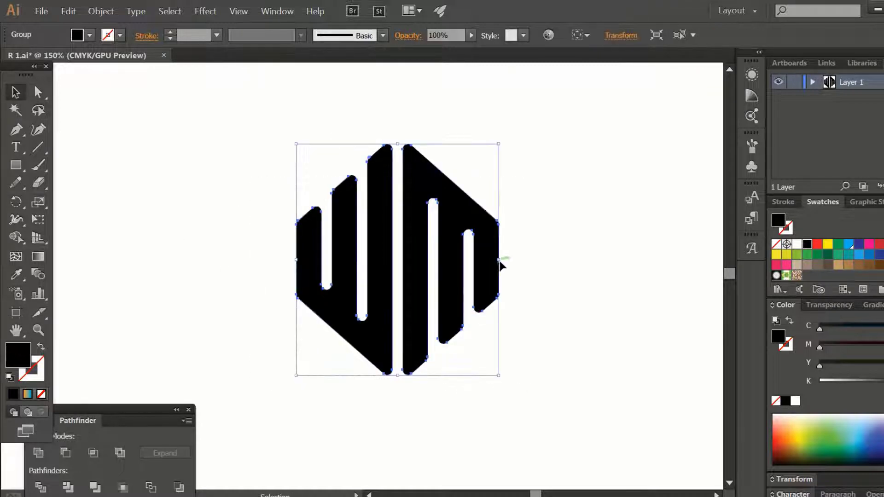
pyautogui.click(548, 355)
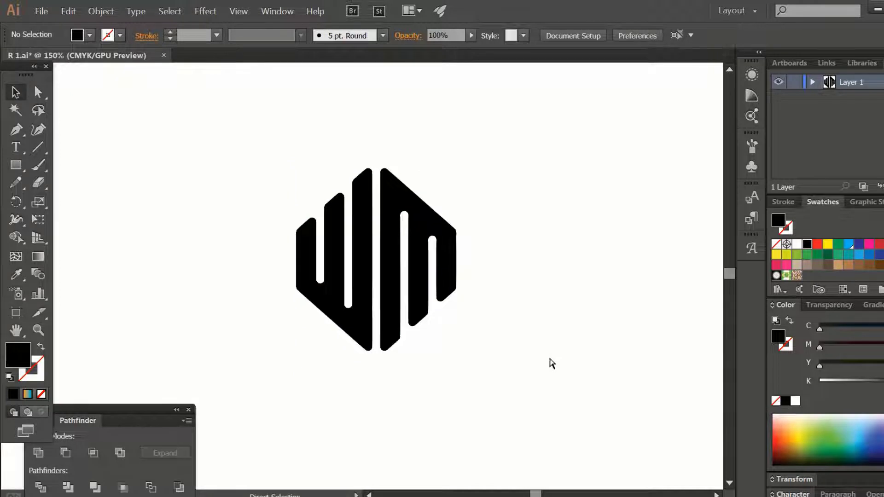
pyautogui.hotkey('ctrl', '-')
pyautogui.hotkey('ctrl', '-')
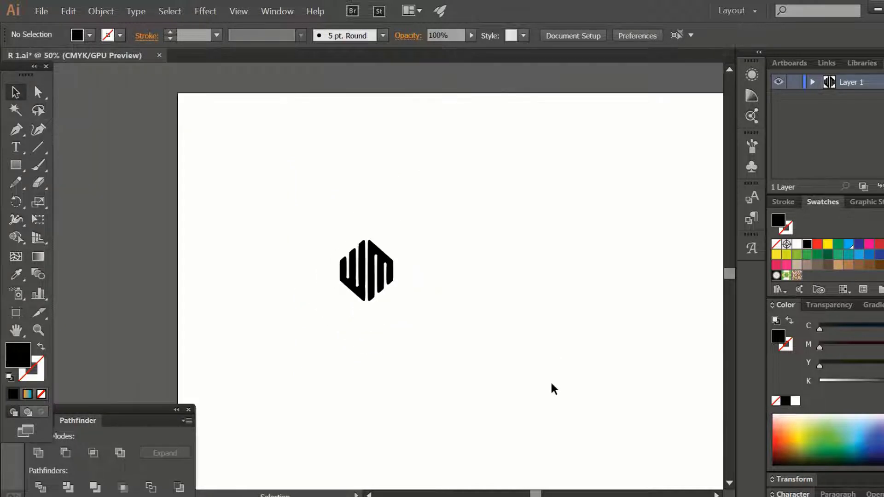
# Enlarge the logo and center it horizontally and vertically on the artboard
pyautogui.moveTo(377, 275)
pyautogui.mouseDown()
pyautogui.moveTo(311, 230)
pyautogui.moveTo(424, 258)
pyautogui.mouseUp()
pyautogui.click(322, 232)
pyautogui.click(581, 35)
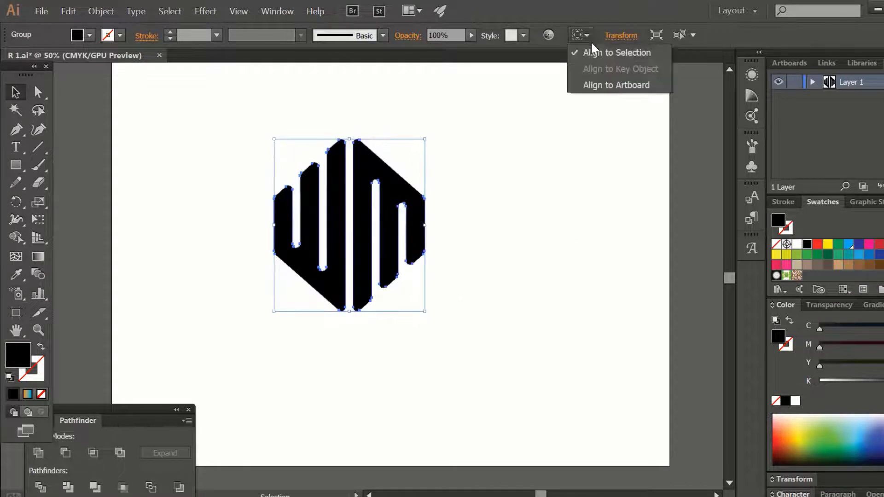
pyautogui.click(599, 82)
pyautogui.click(632, 34)
pyautogui.click(688, 32)
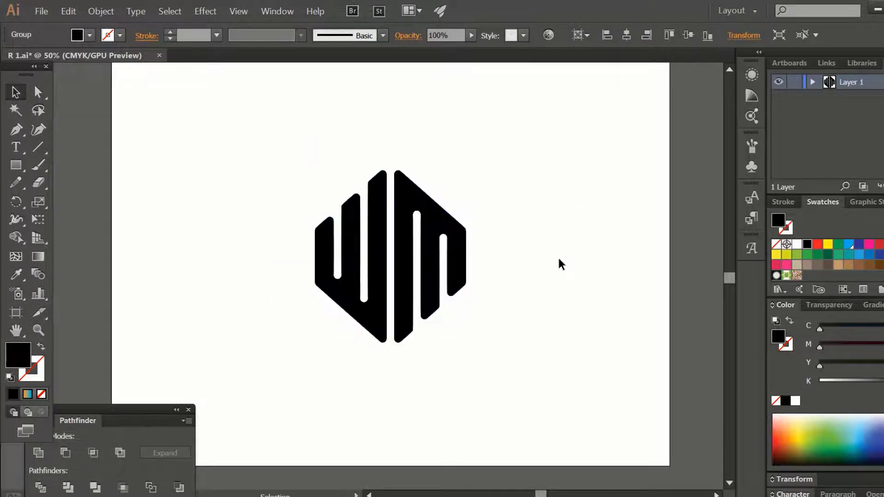
# Scale the logo up further proportionally
pyautogui.click(558, 256)
pyautogui.hotkey('ctrl', '-')
pyautogui.click(380, 315)
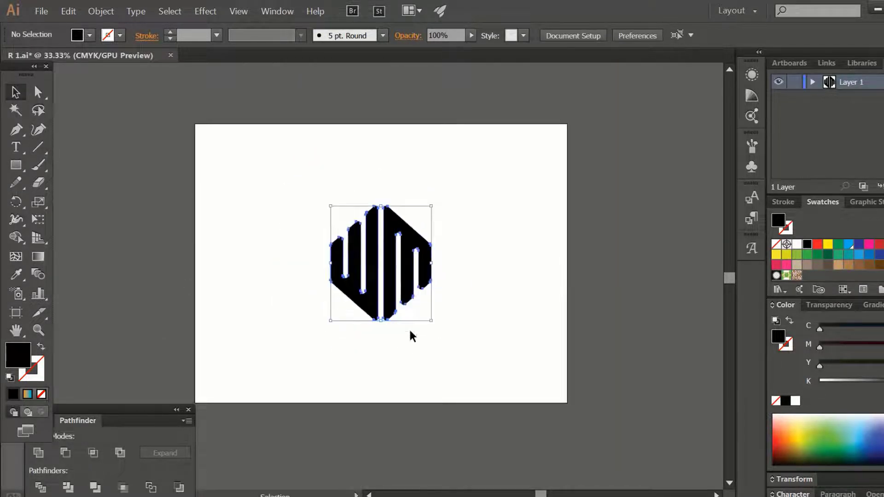
pyautogui.moveTo(431, 321); pyautogui.dragTo(452, 349)
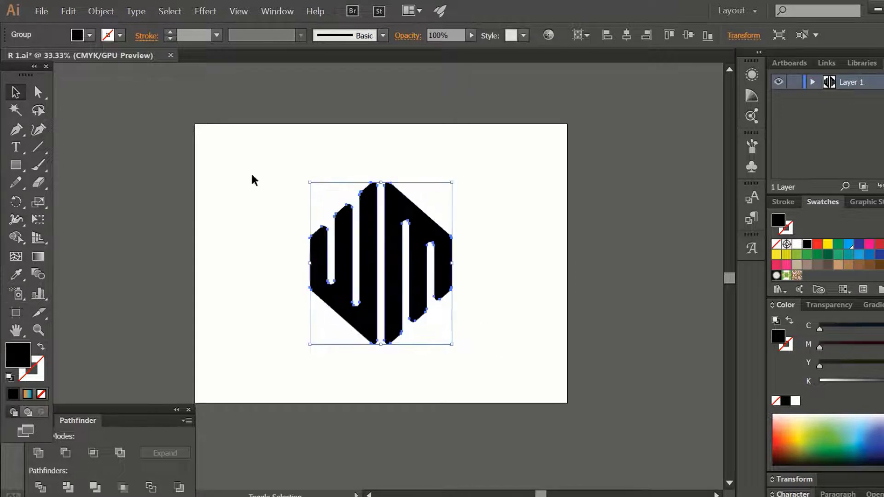
pyautogui.click(16, 166)
# Draw a rectangle covering the artboard and send it behind the logo
pyautogui.moveTo(193, 124); pyautogui.dragTo(567, 403)
pyautogui.click(16, 94)
pyautogui.rightClick(498, 269)
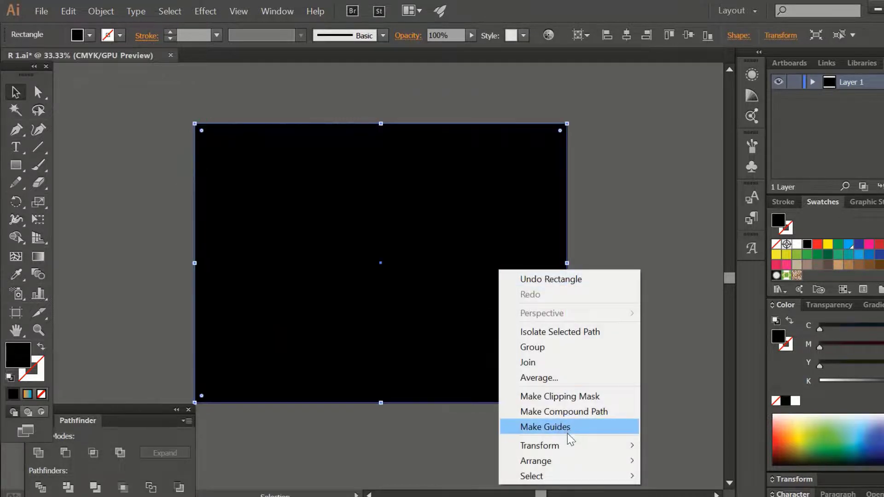
pyautogui.click(687, 442)
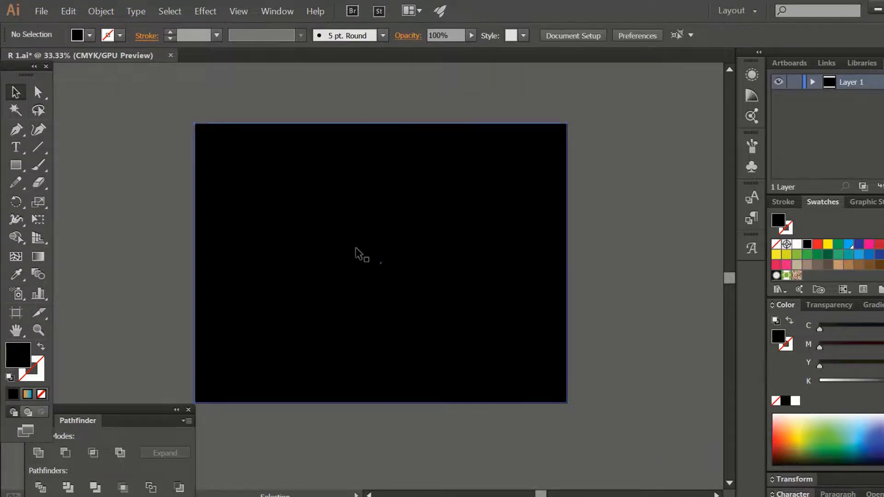
# Make the logo's fill white
pyautogui.click(348, 257)
pyautogui.scroll(-2, 824, 258)
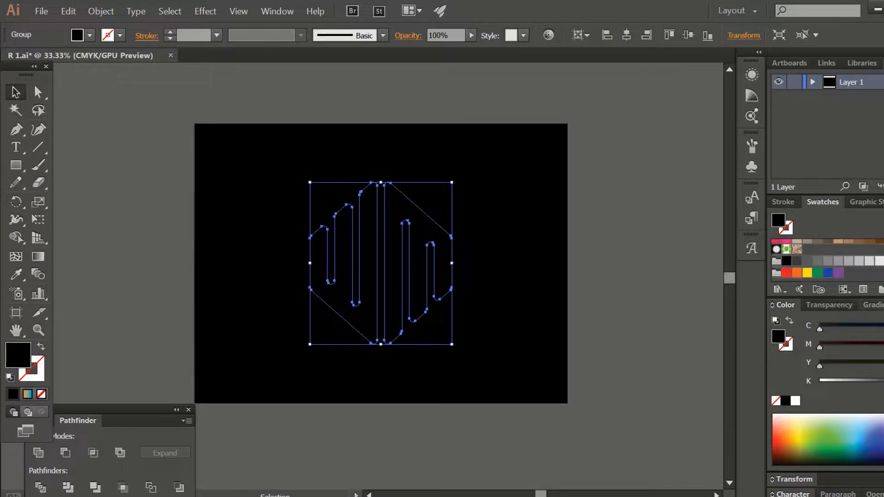
pyautogui.click(880, 262)
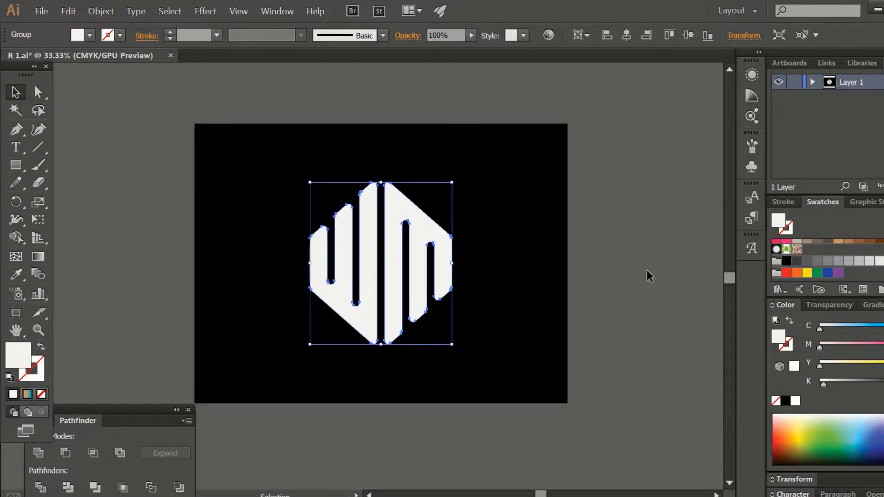
pyautogui.click(559, 279)
pyautogui.hscroll(-2, 568, 296)
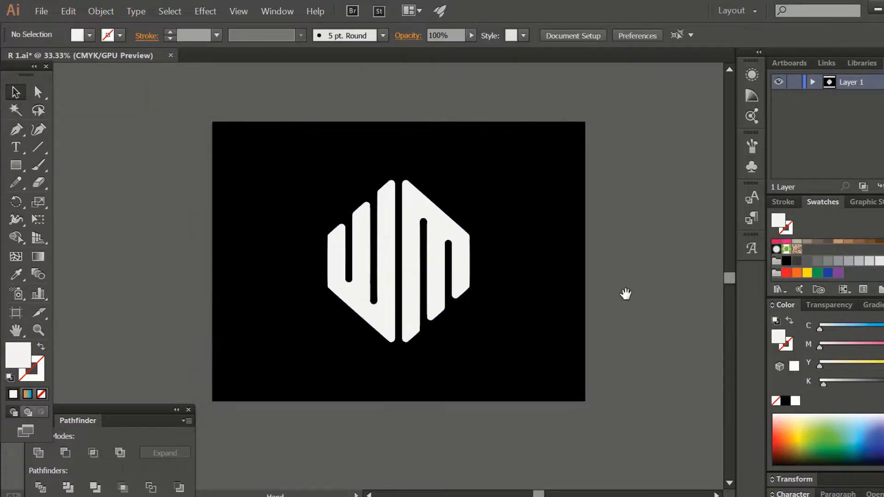